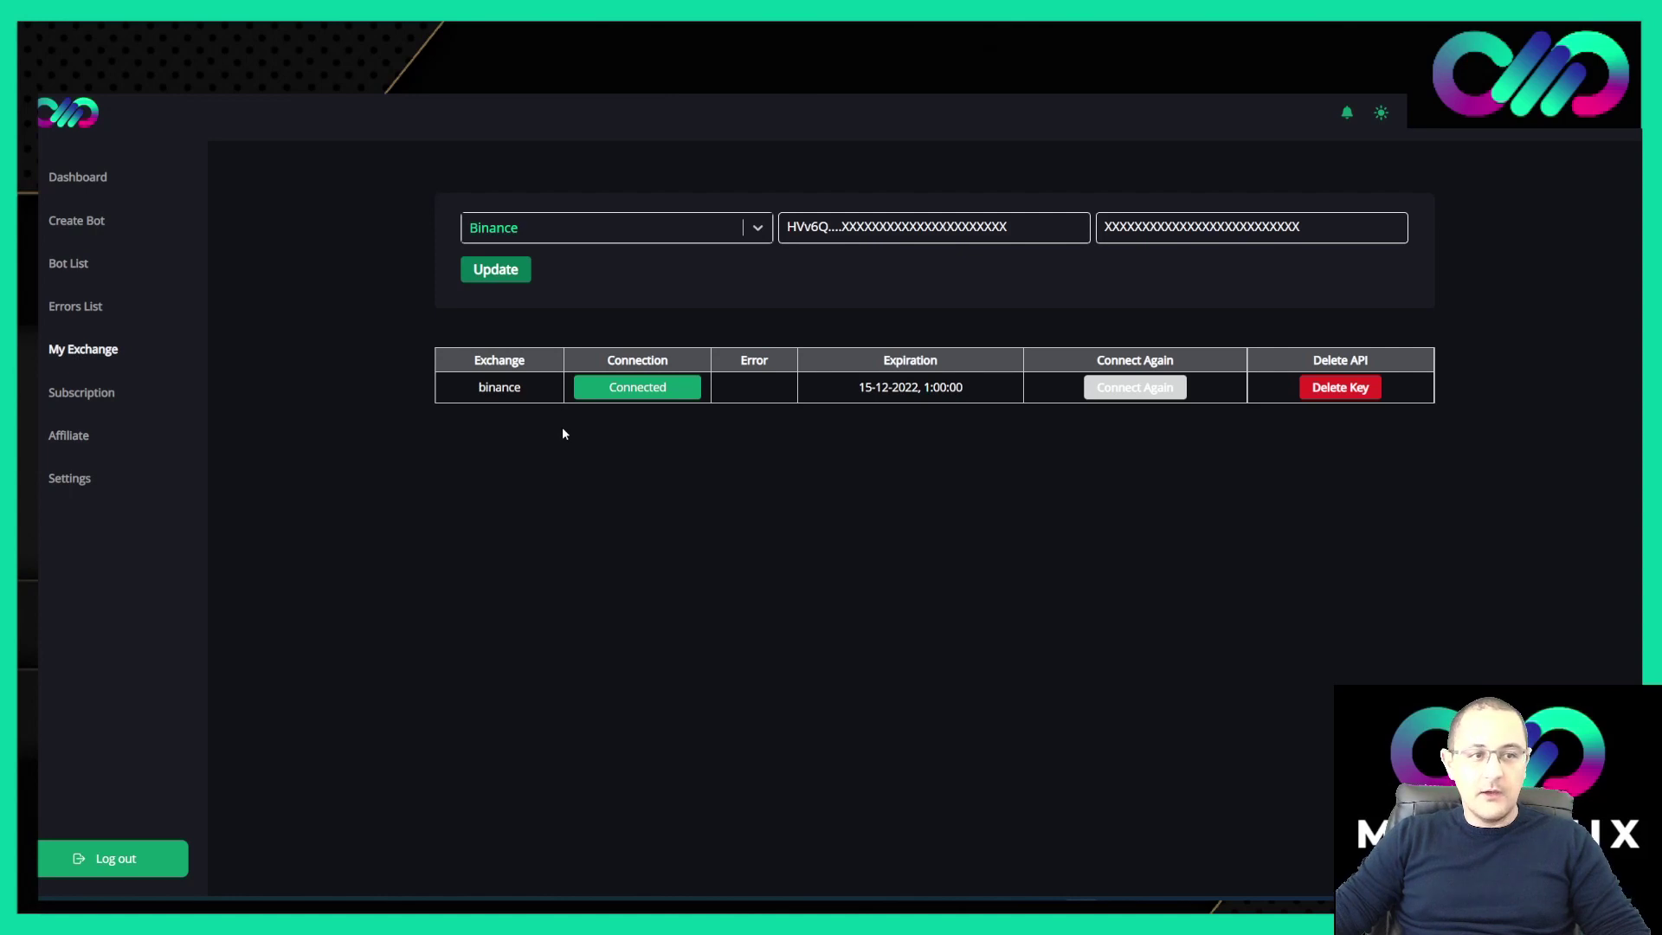
Review the default lot, step percentage, start price percentage and option values under Bot Settings in the preferences.
{"action": "left_click", "coordinate": [76, 480]}
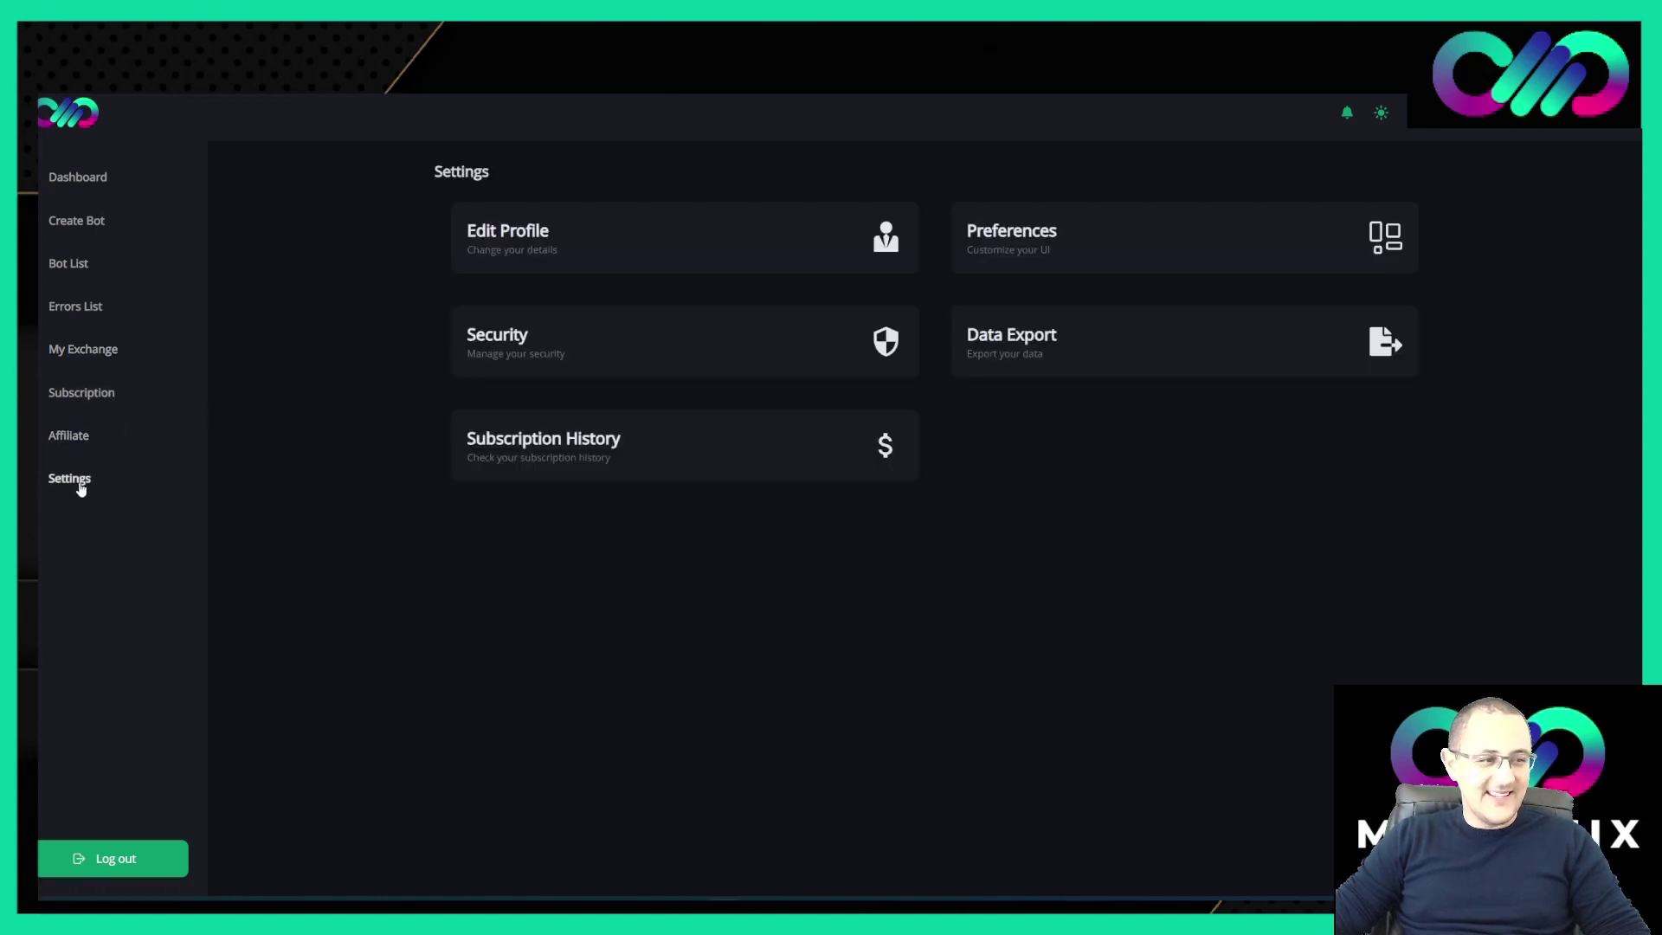
{"action": "left_click", "coordinate": [1022, 240]}
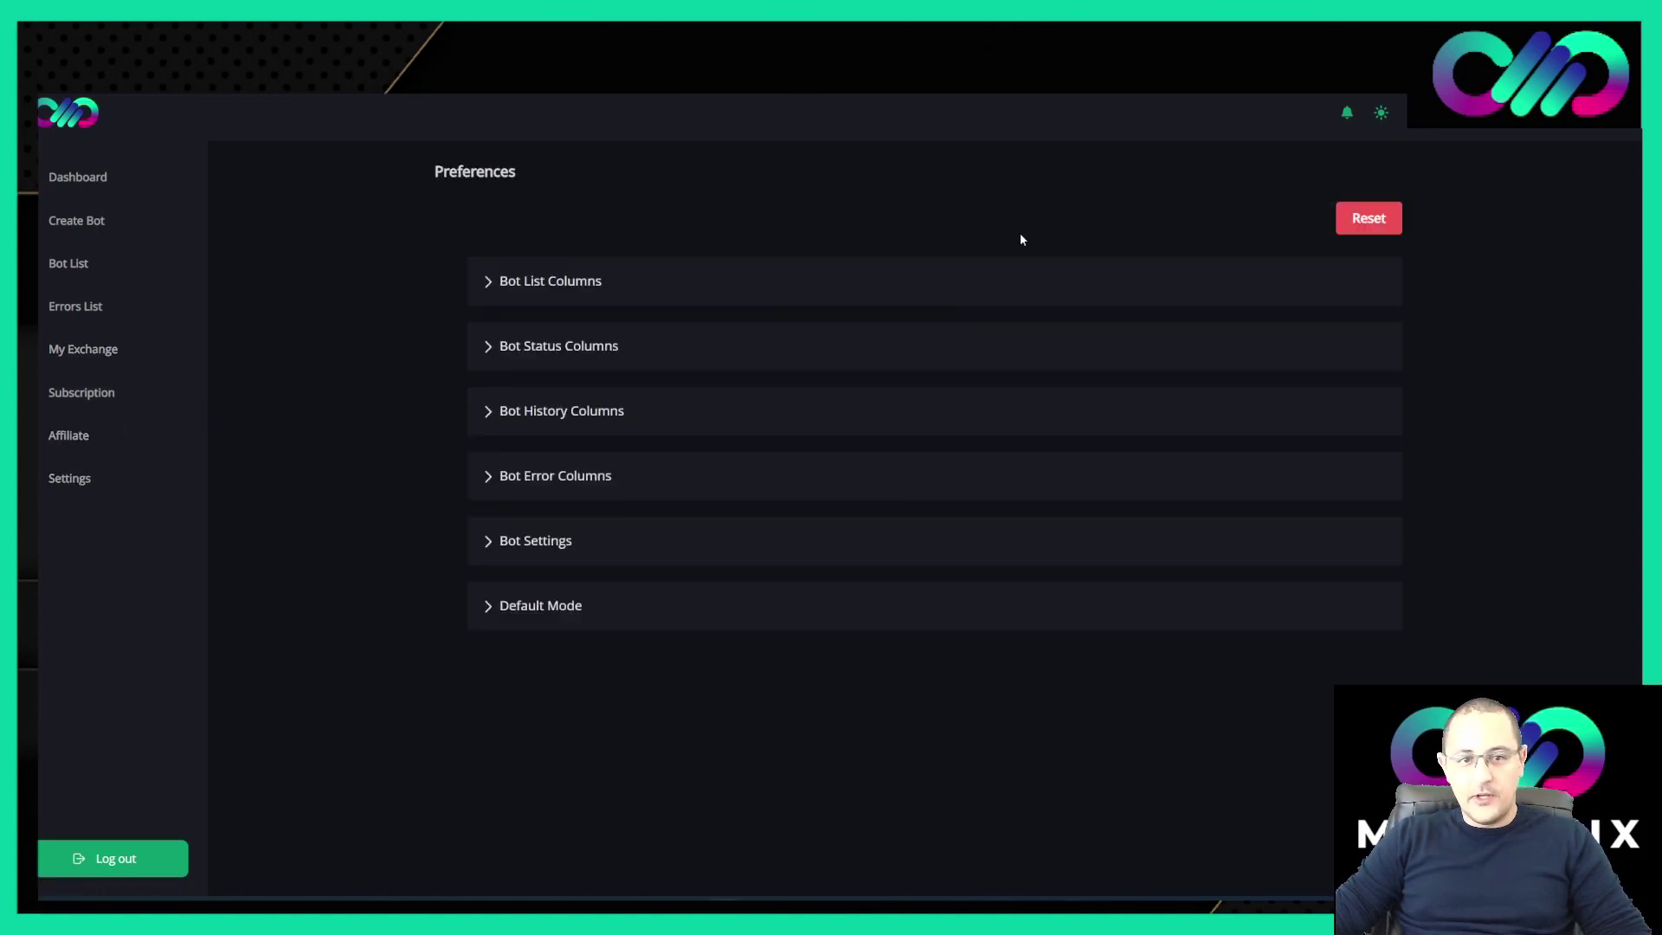
{"action": "left_click", "coordinate": [556, 544]}
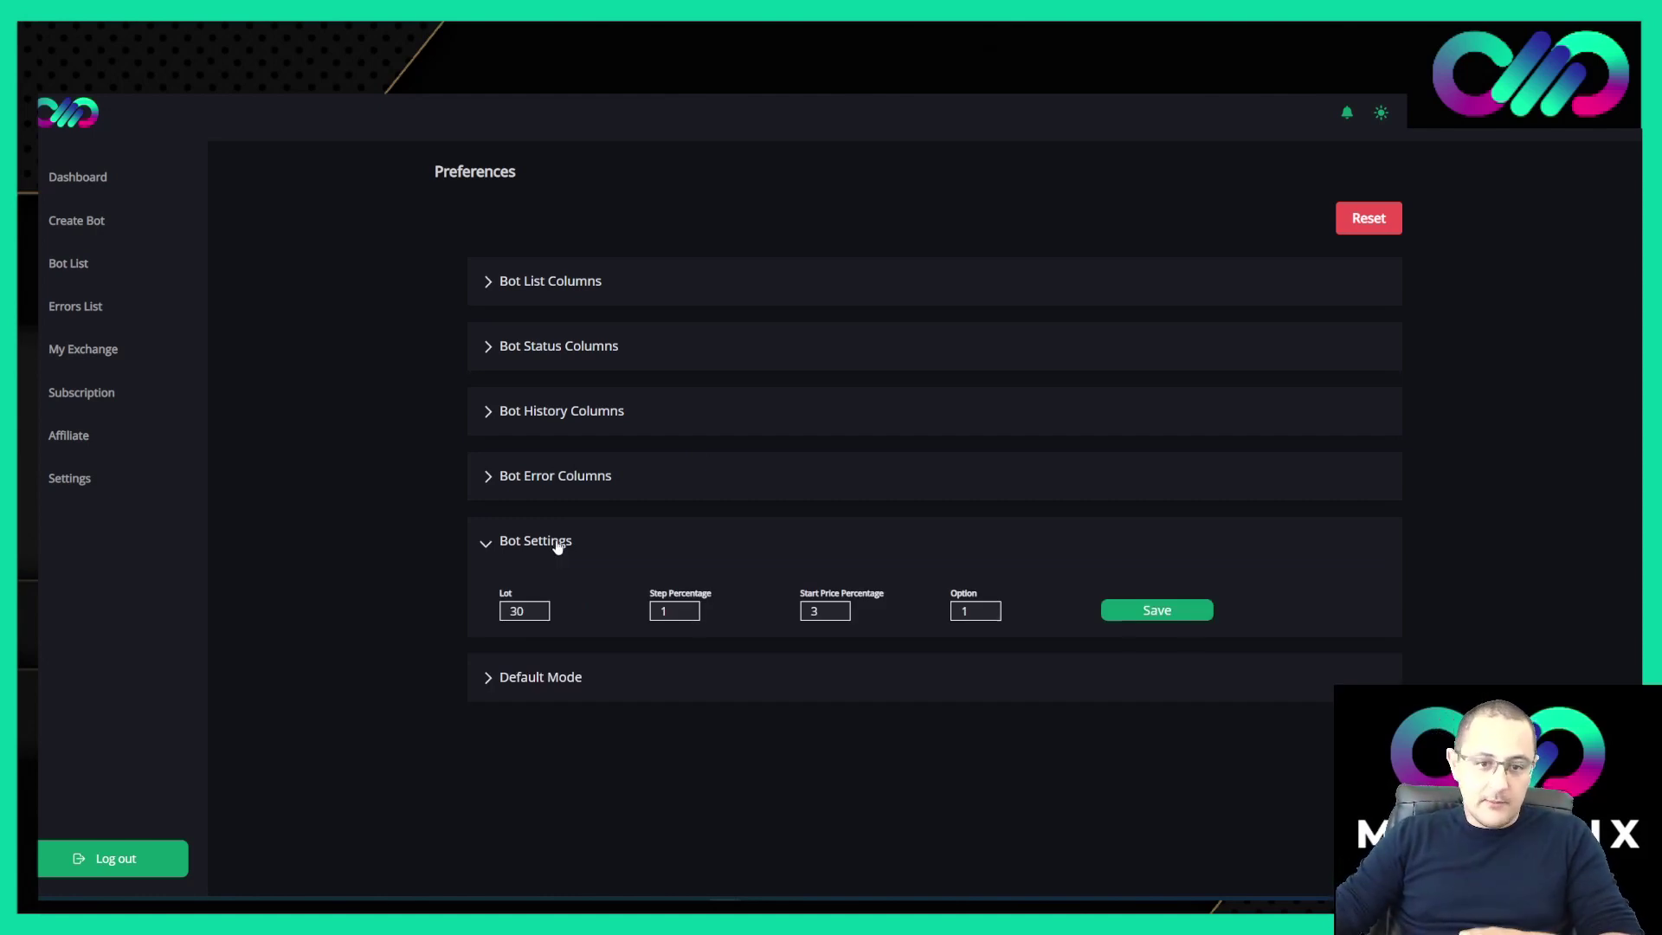
{"action": "left_click_drag", "start_coordinate": [534, 611], "coordinate": [479, 620]}
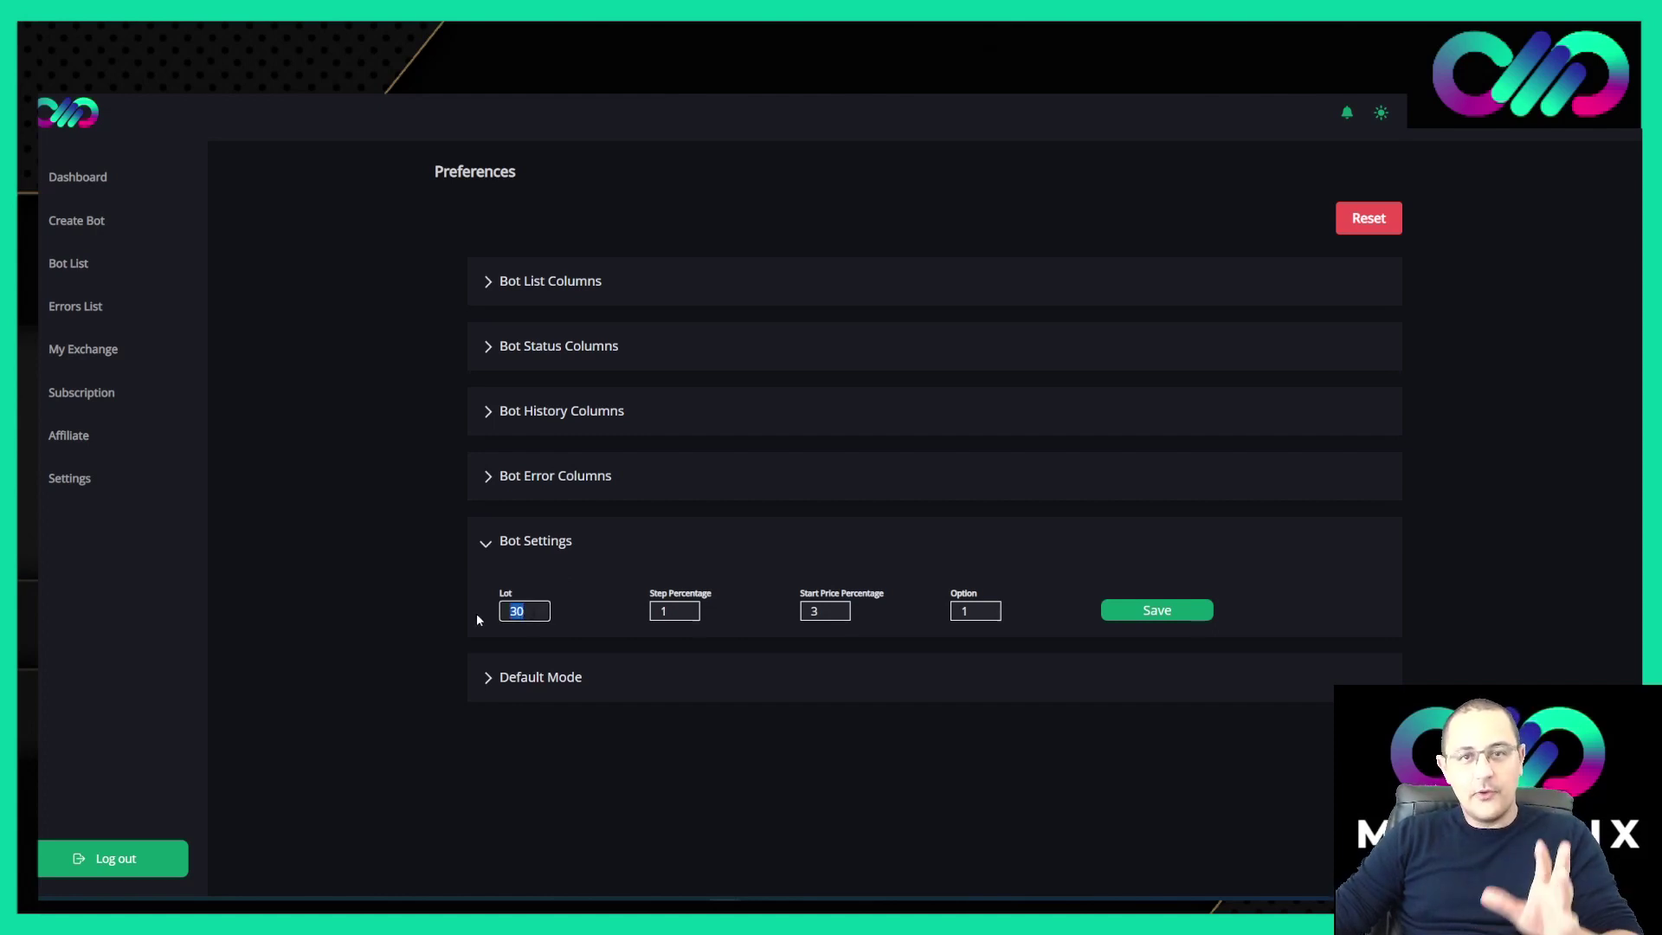
{"action": "left_click_drag", "start_coordinate": [684, 611], "coordinate": [650, 616]}
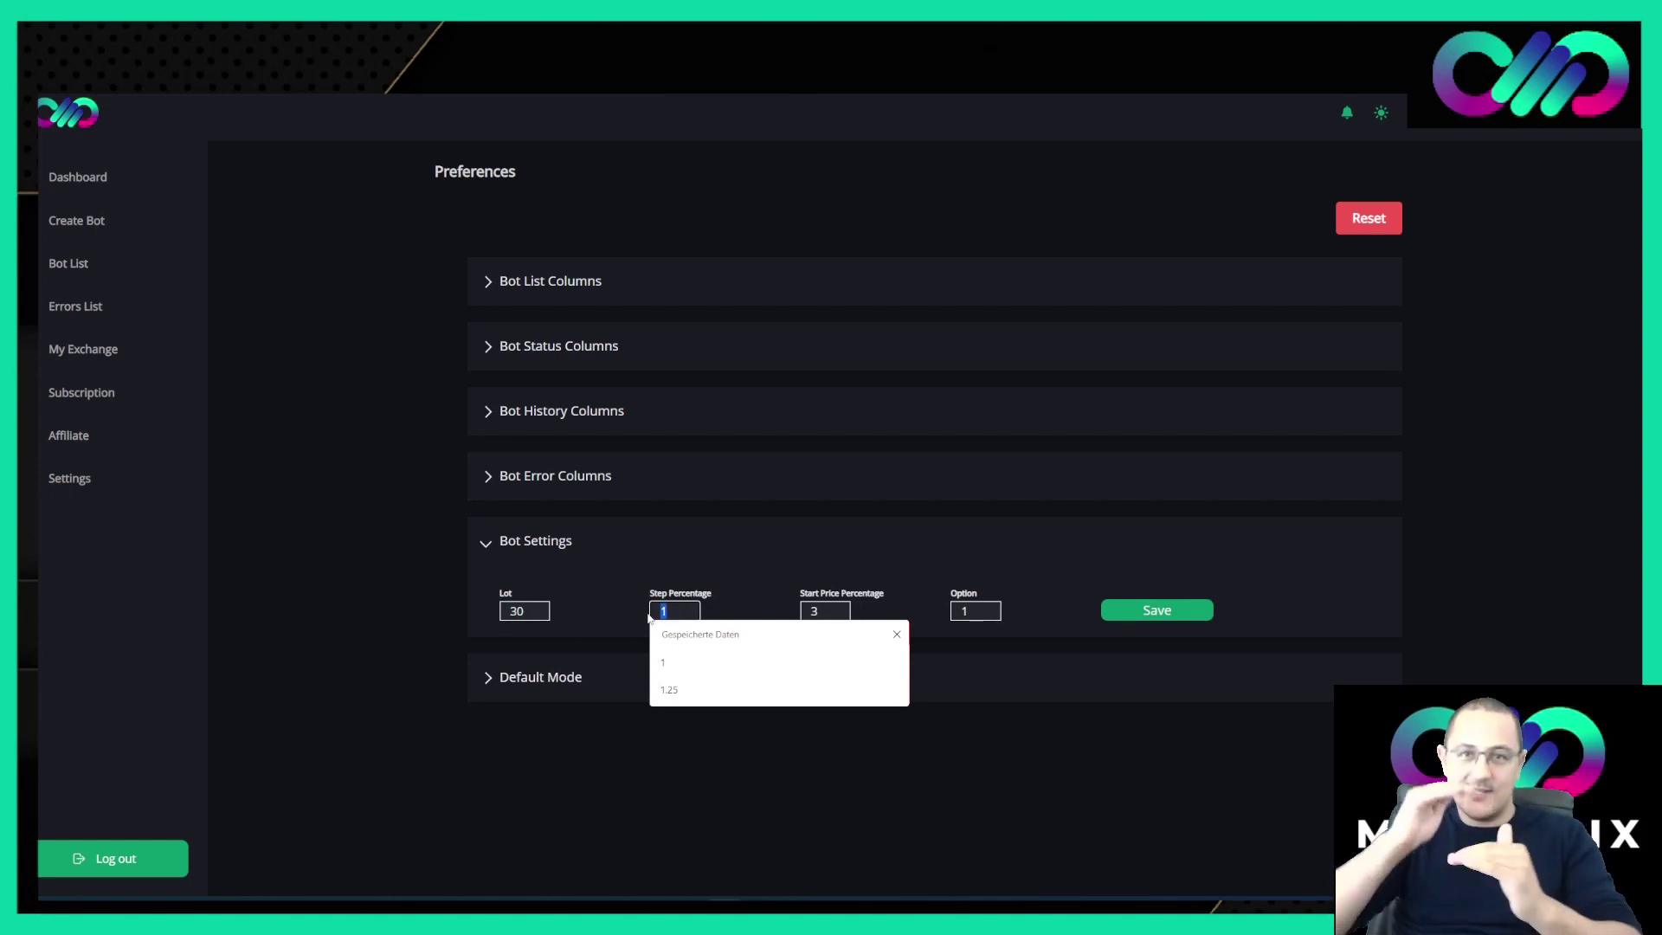
{"action": "left_click", "coordinate": [846, 554]}
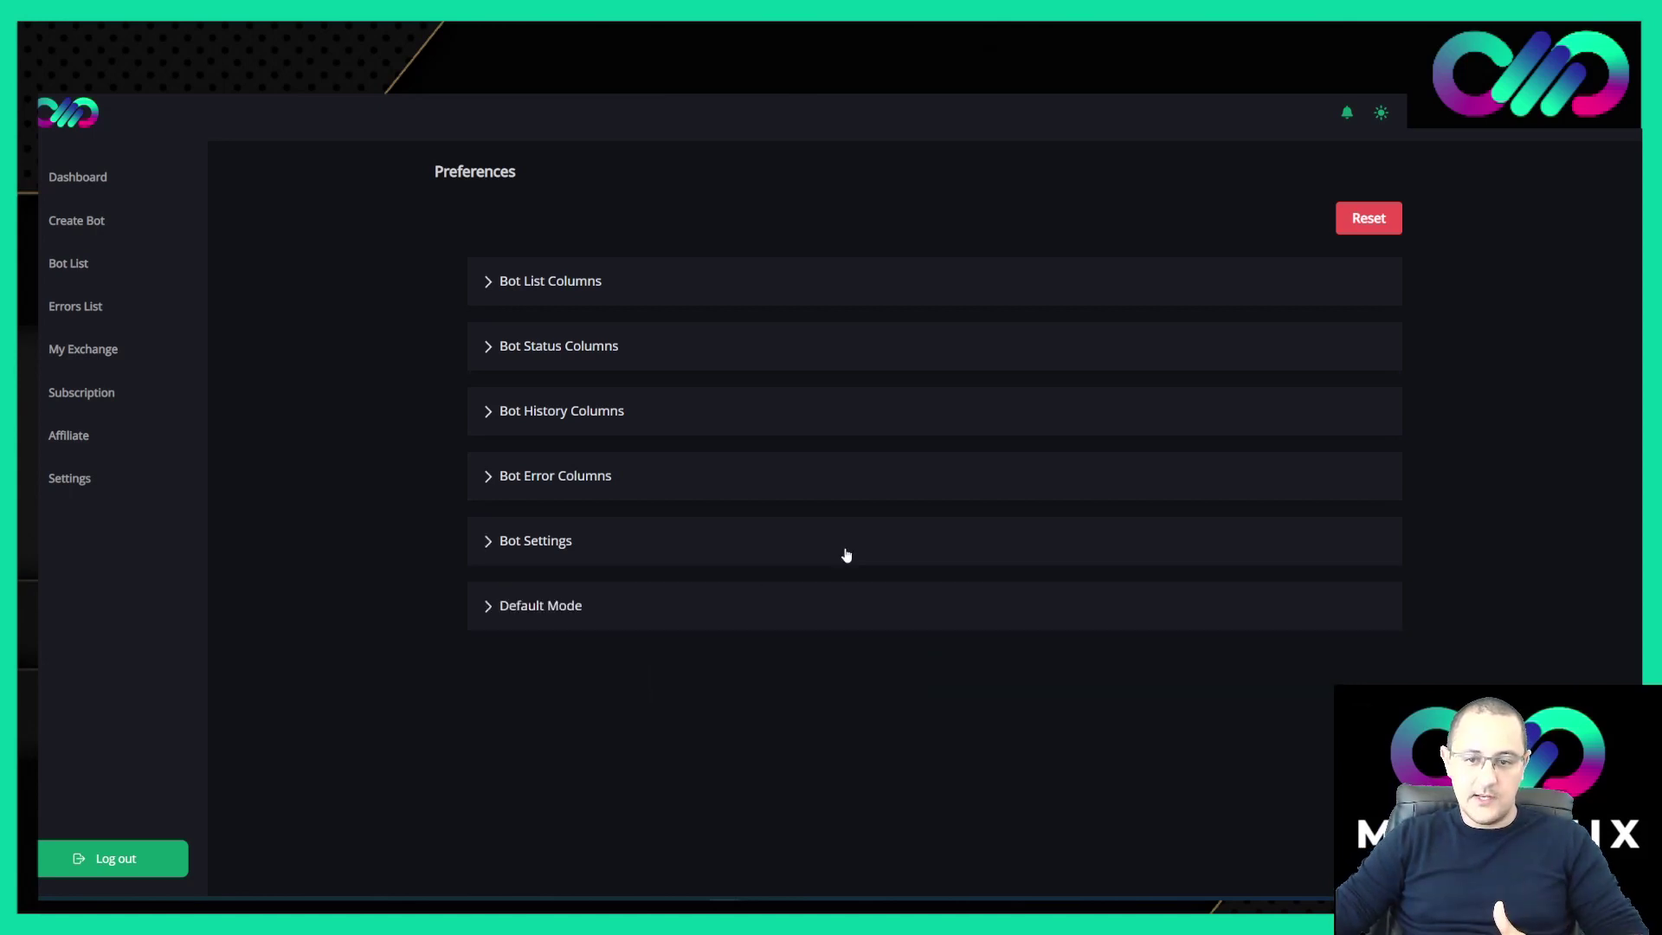
{"action": "left_click", "coordinate": [640, 562]}
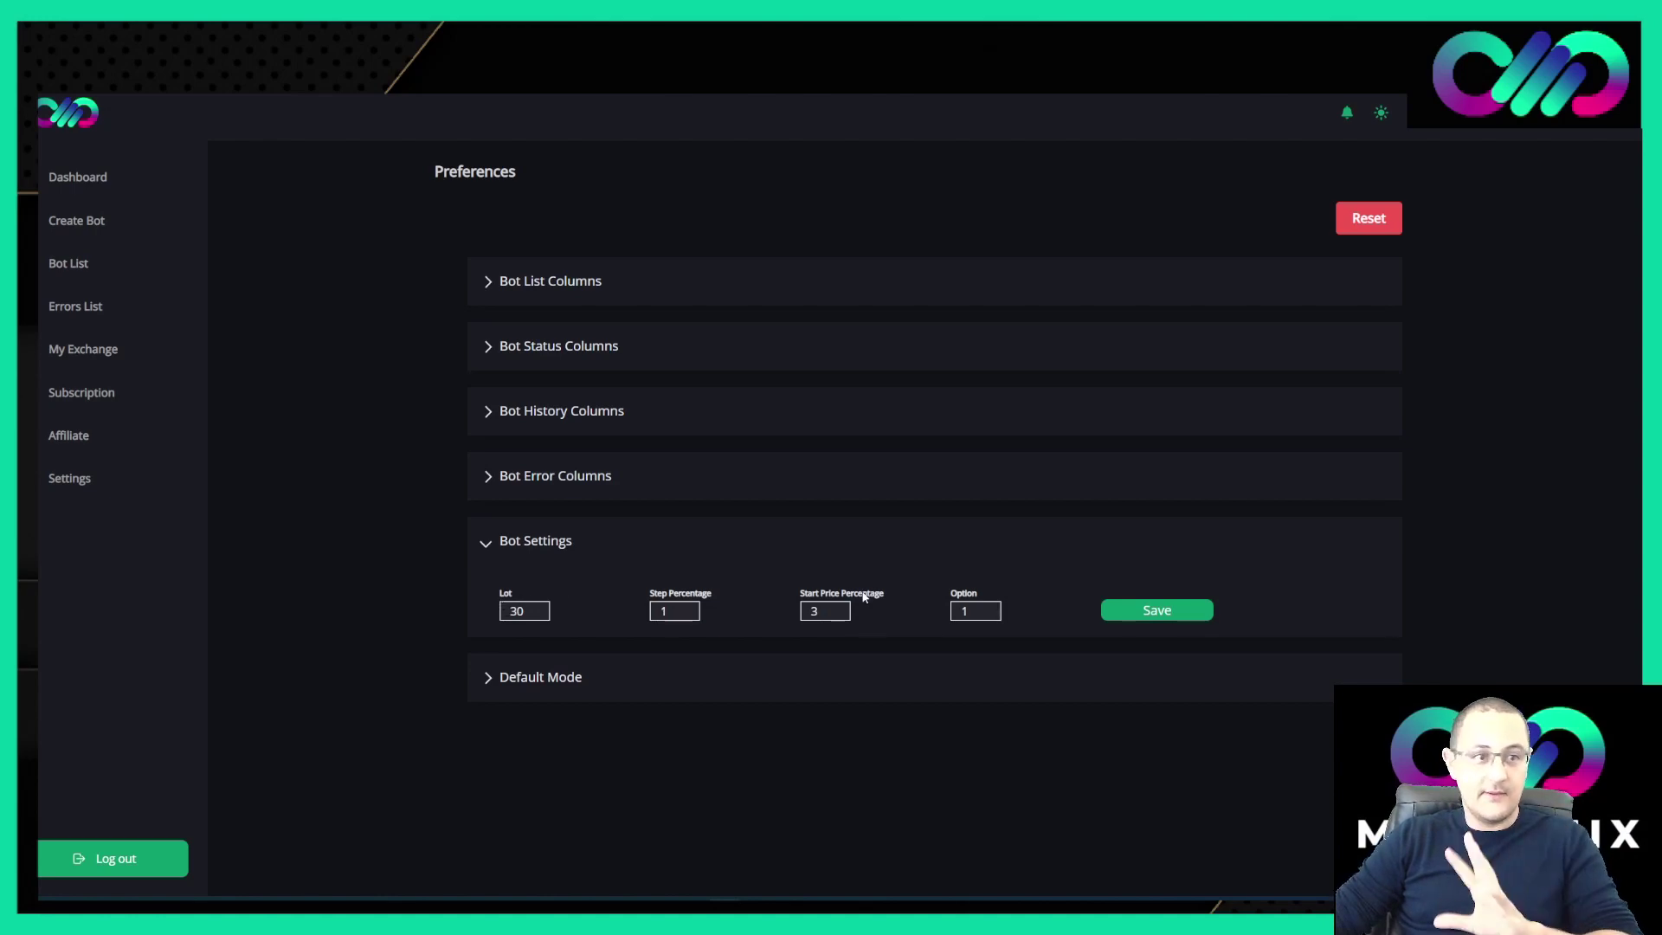
Set up a new bot on the Binance exchange with market BUSD, coin BNB and type Buy.
{"action": "left_click", "coordinate": [83, 221]}
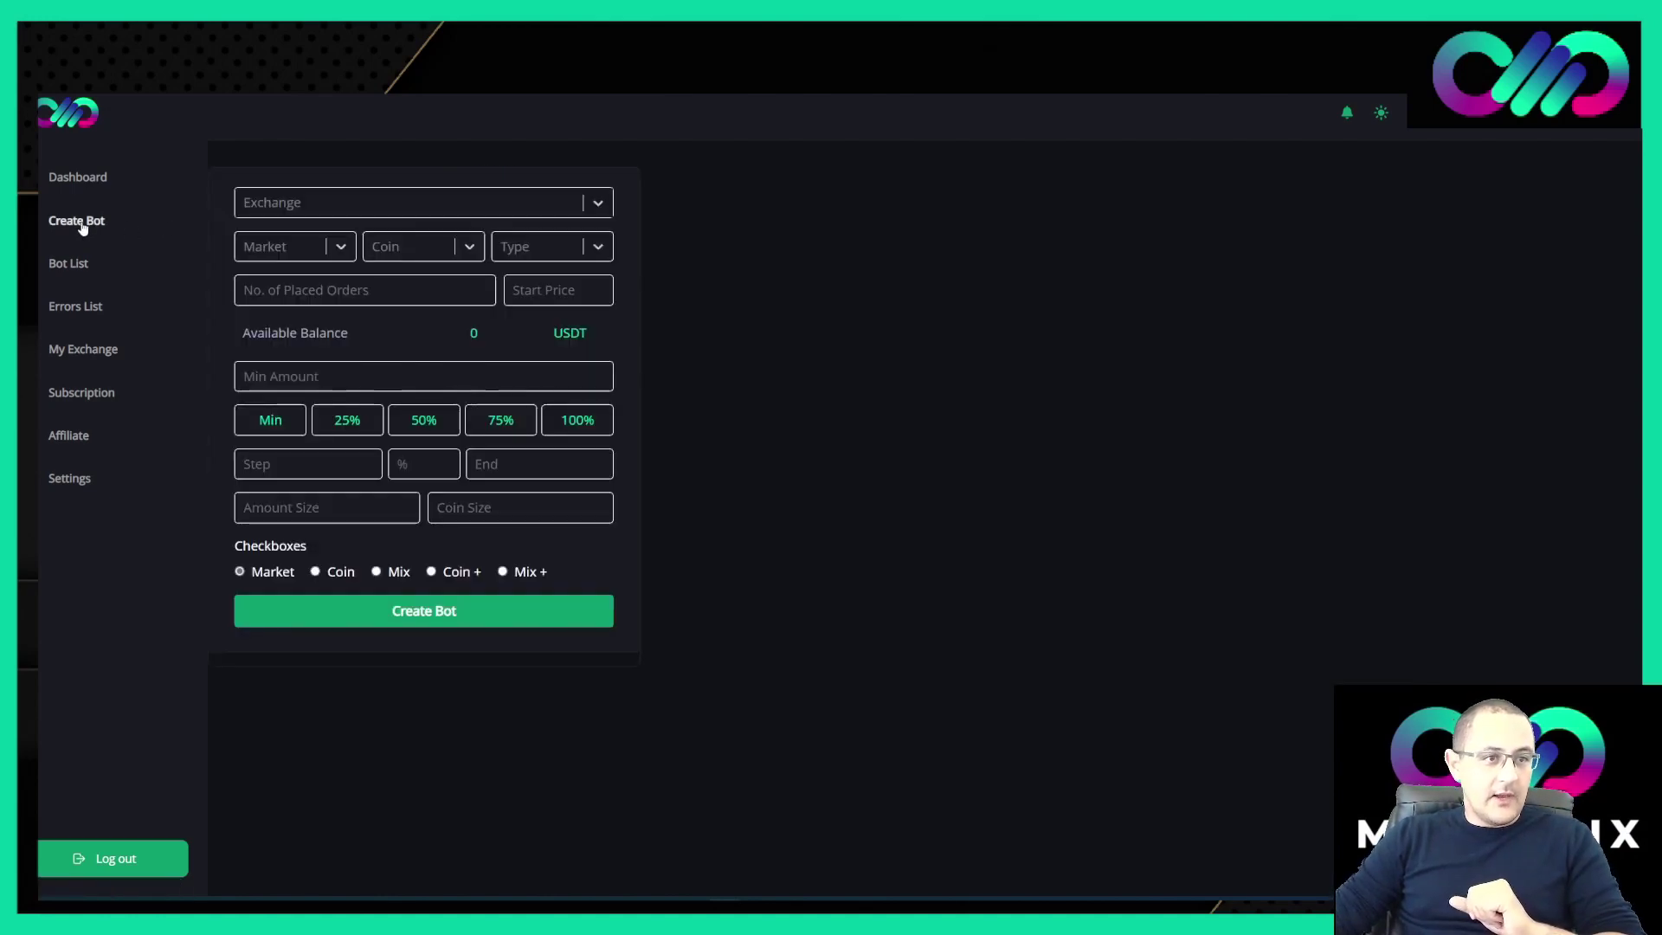
{"action": "left_click", "coordinate": [317, 212]}
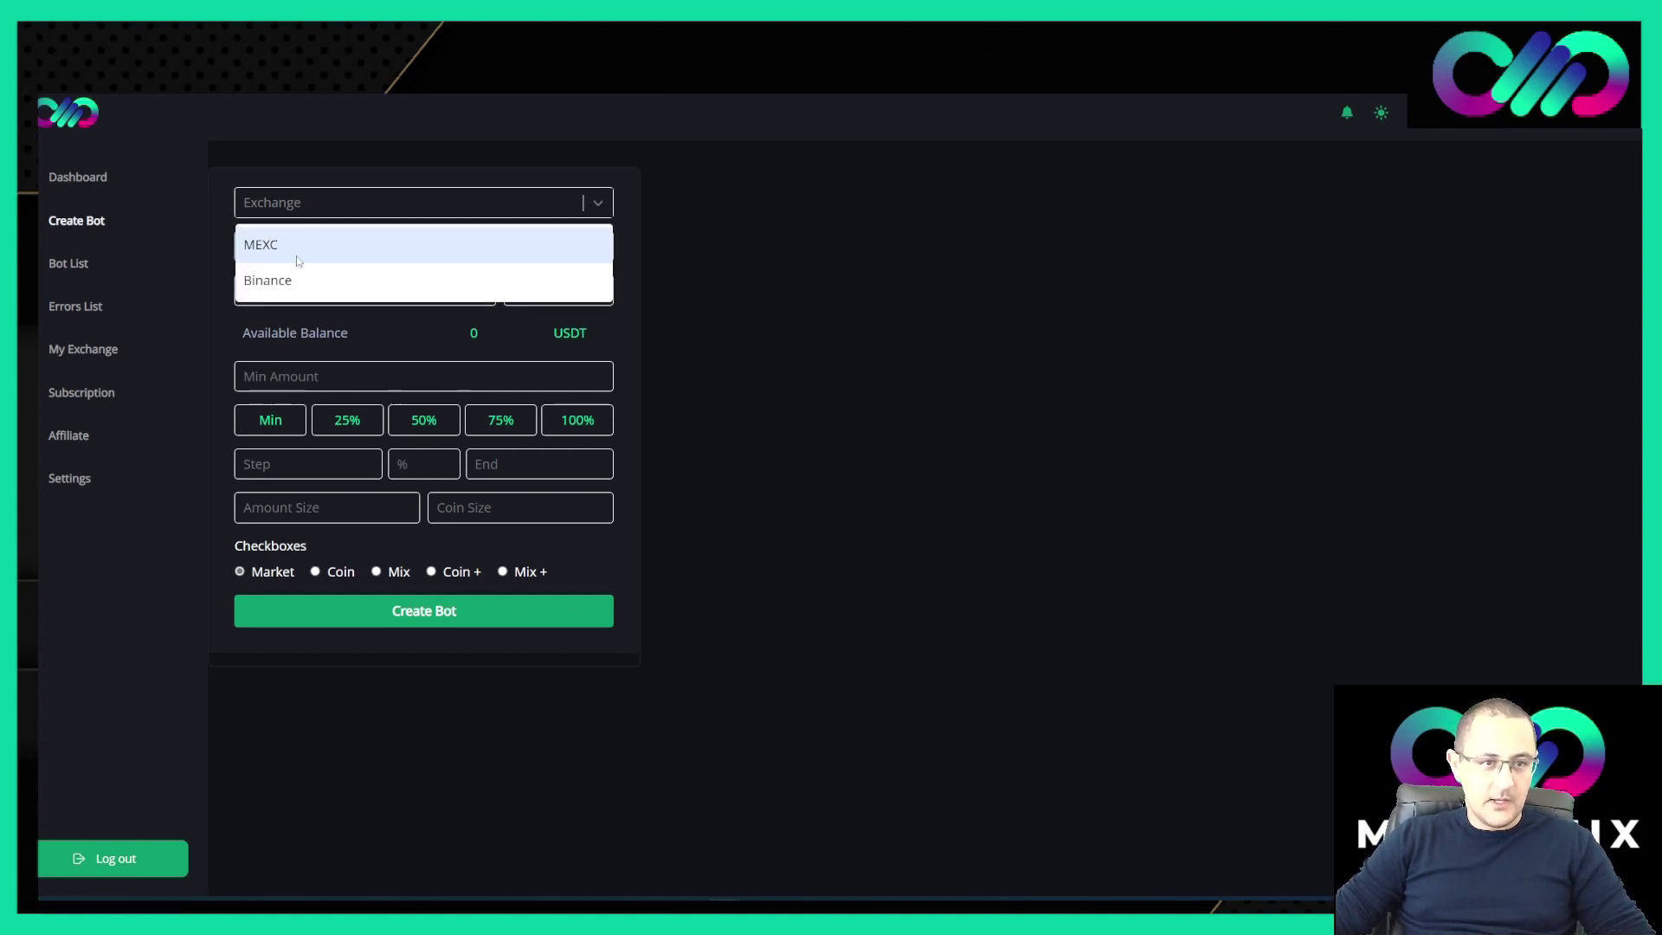
{"action": "left_click", "coordinate": [289, 279]}
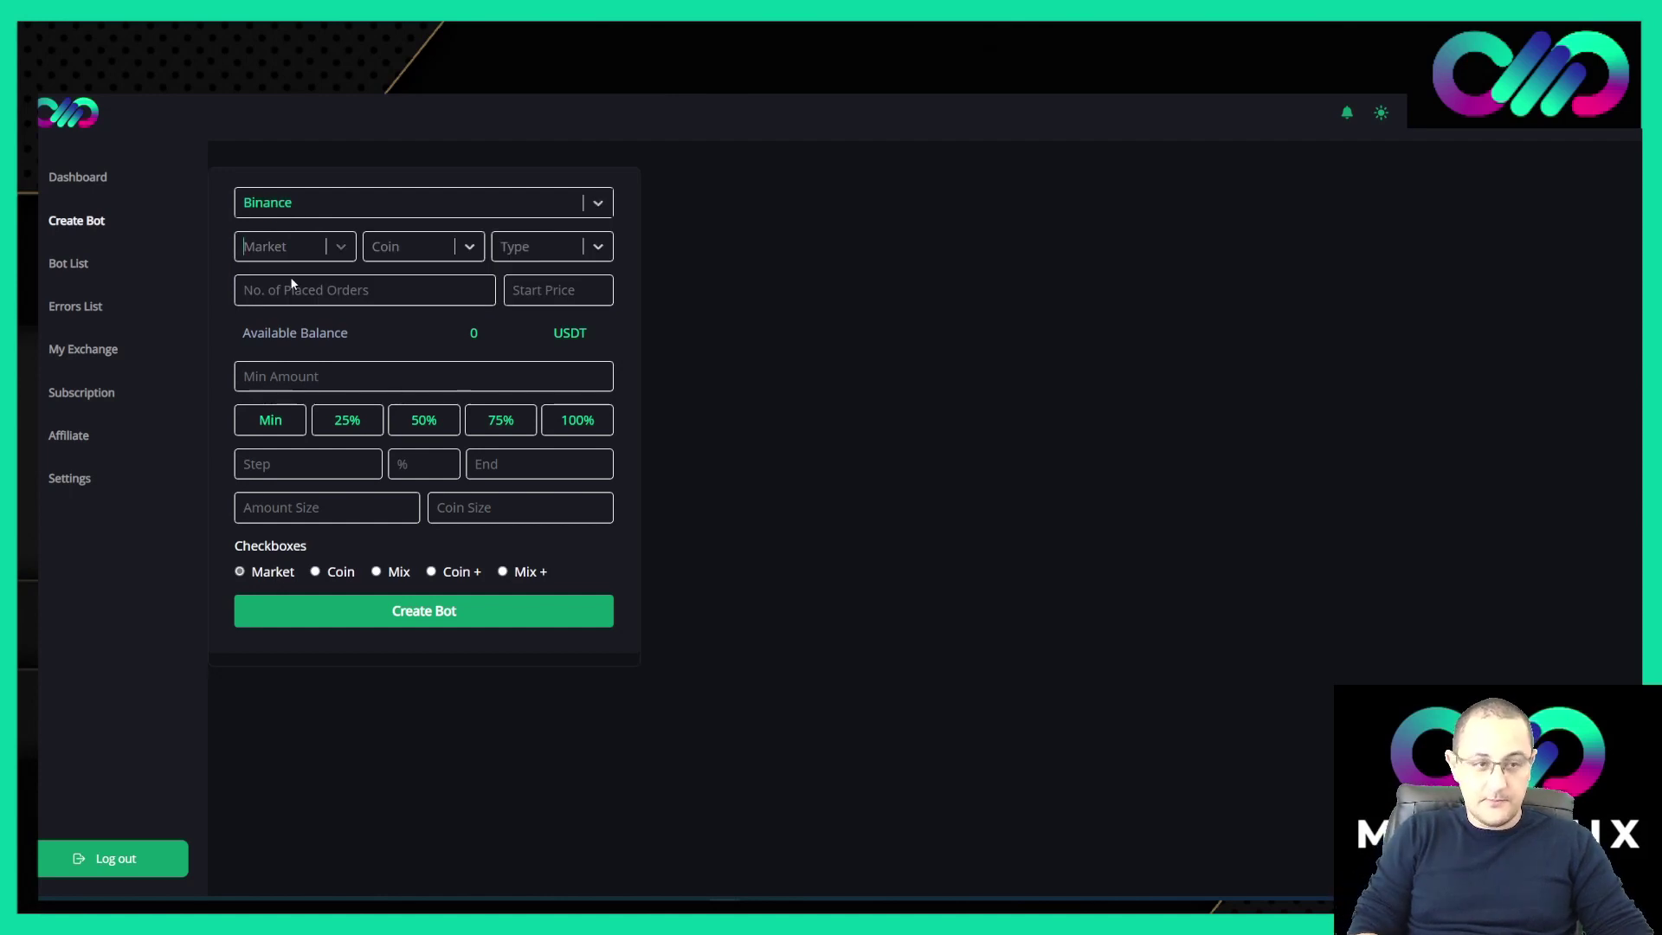
{"action": "type", "text": "busd"}
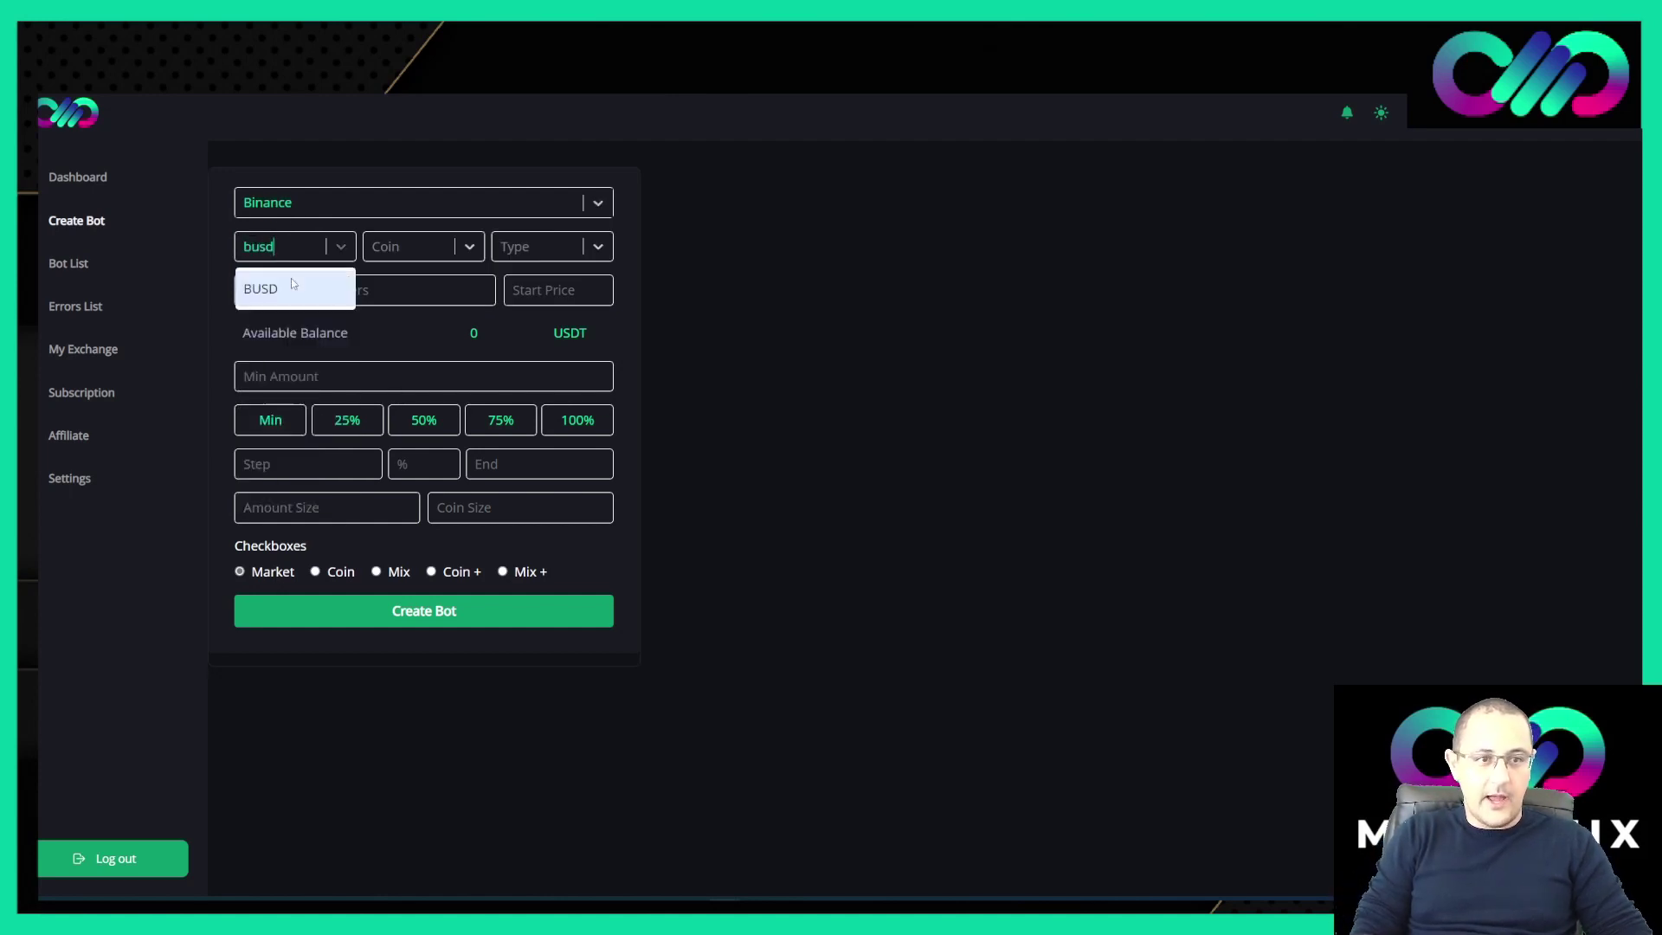
{"action": "left_click", "coordinate": [291, 284]}
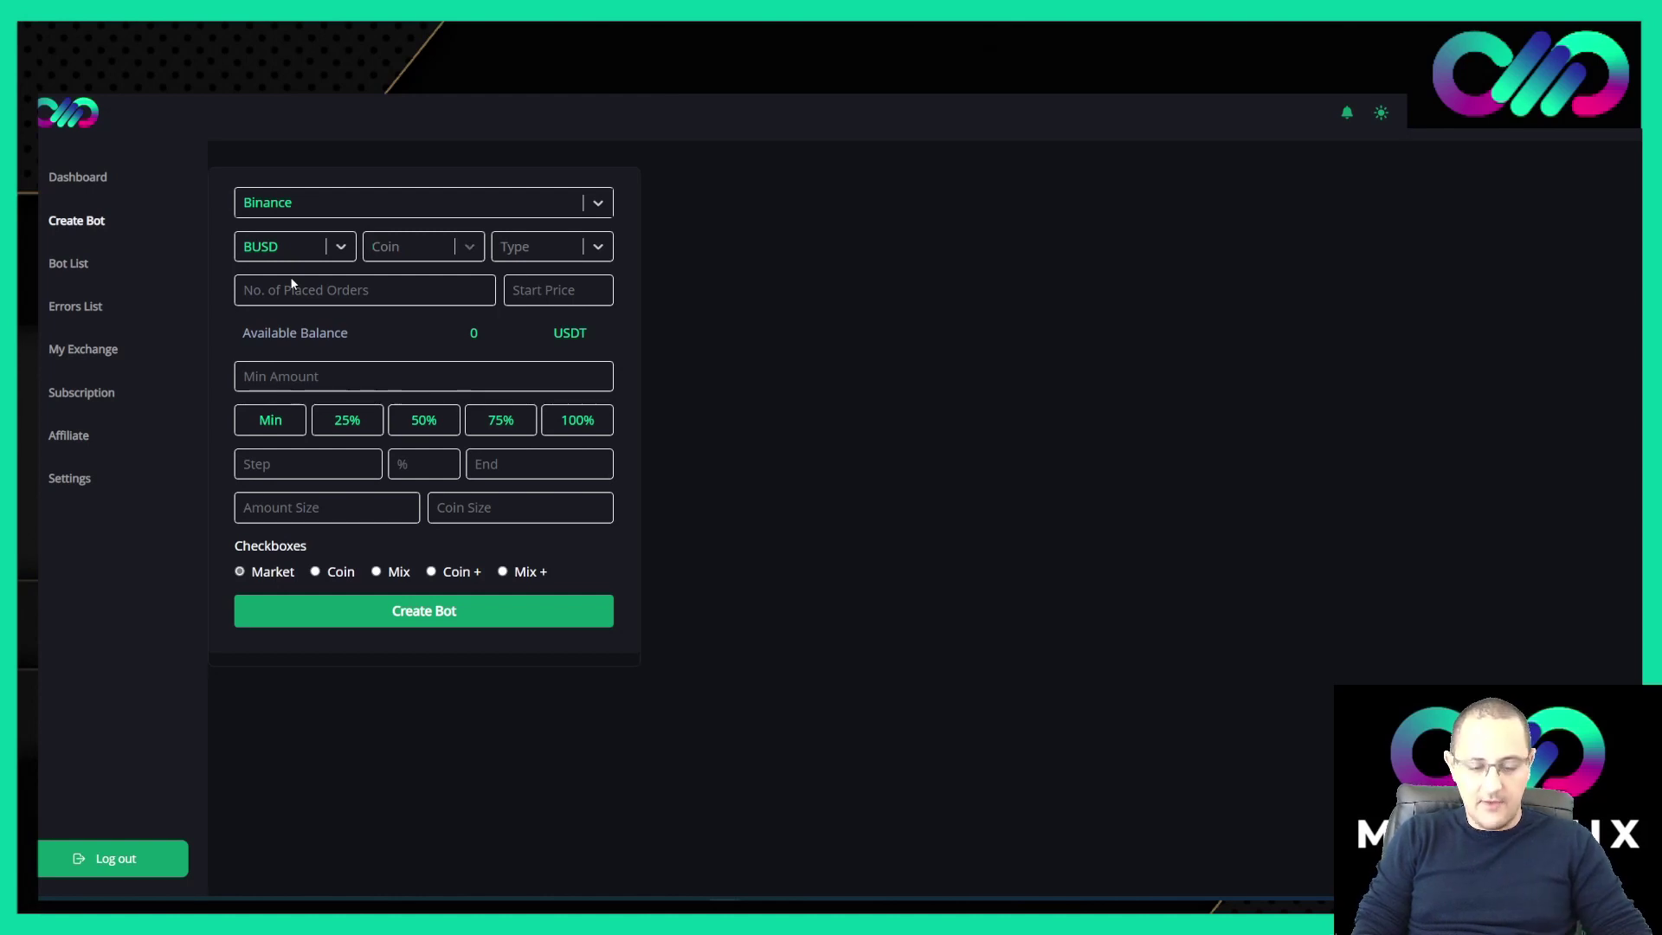
{"action": "type", "text": "bnb"}
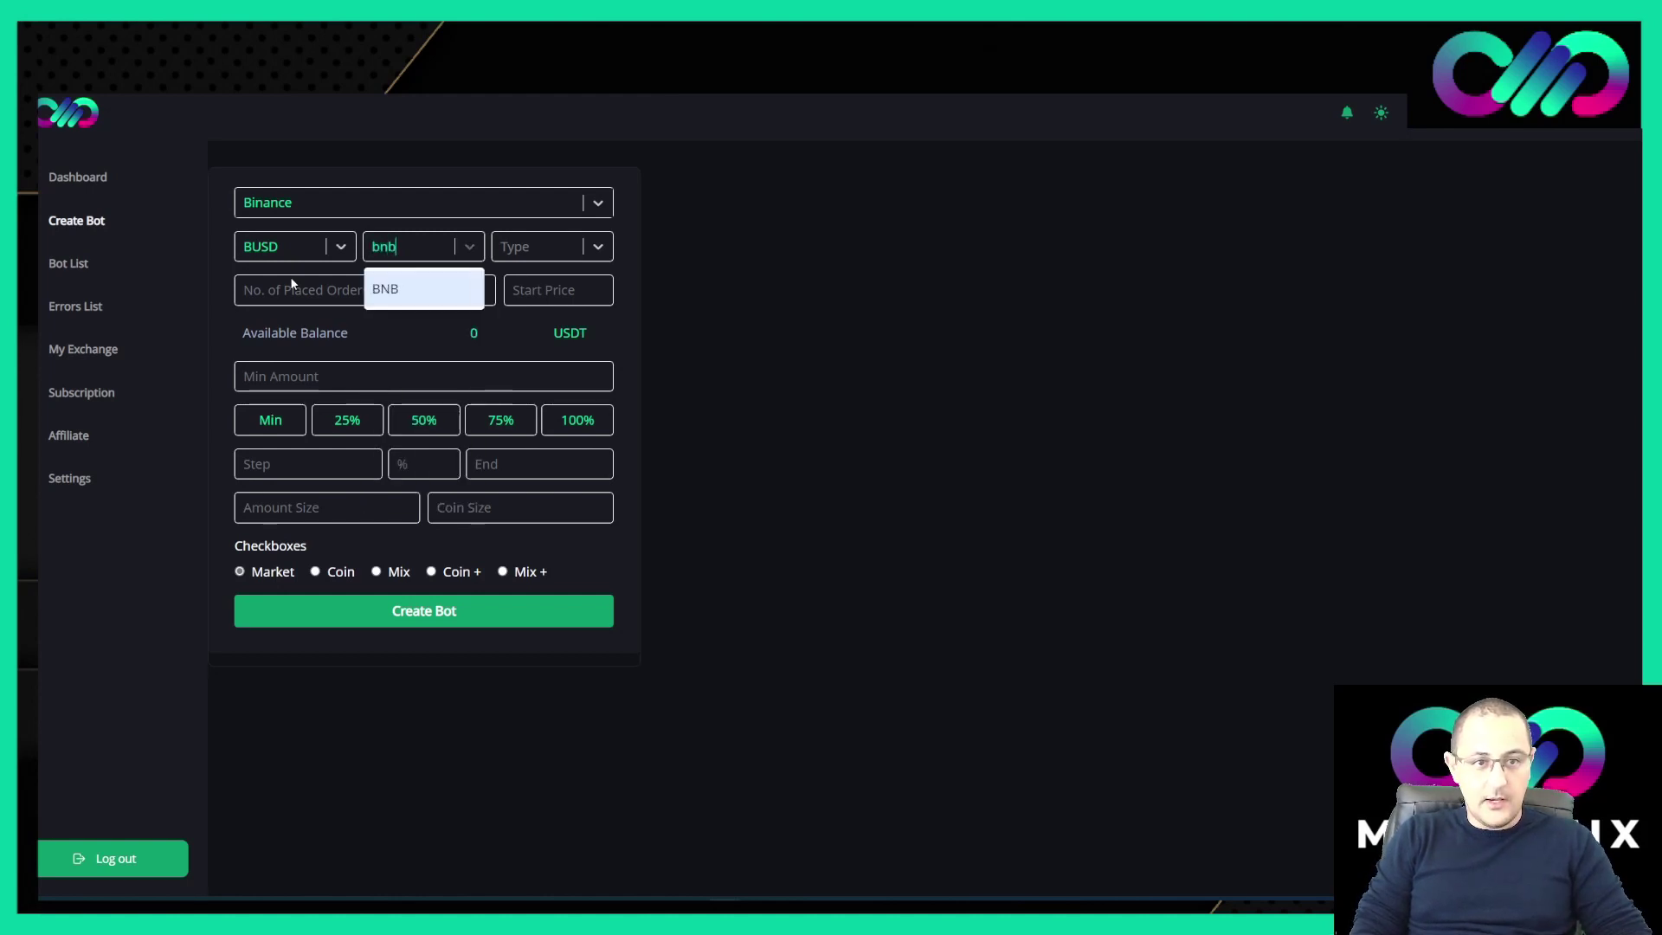
{"action": "left_click", "coordinate": [404, 272]}
{"action": "key", "text": "Tab"}
{"action": "type", "text": "b"}
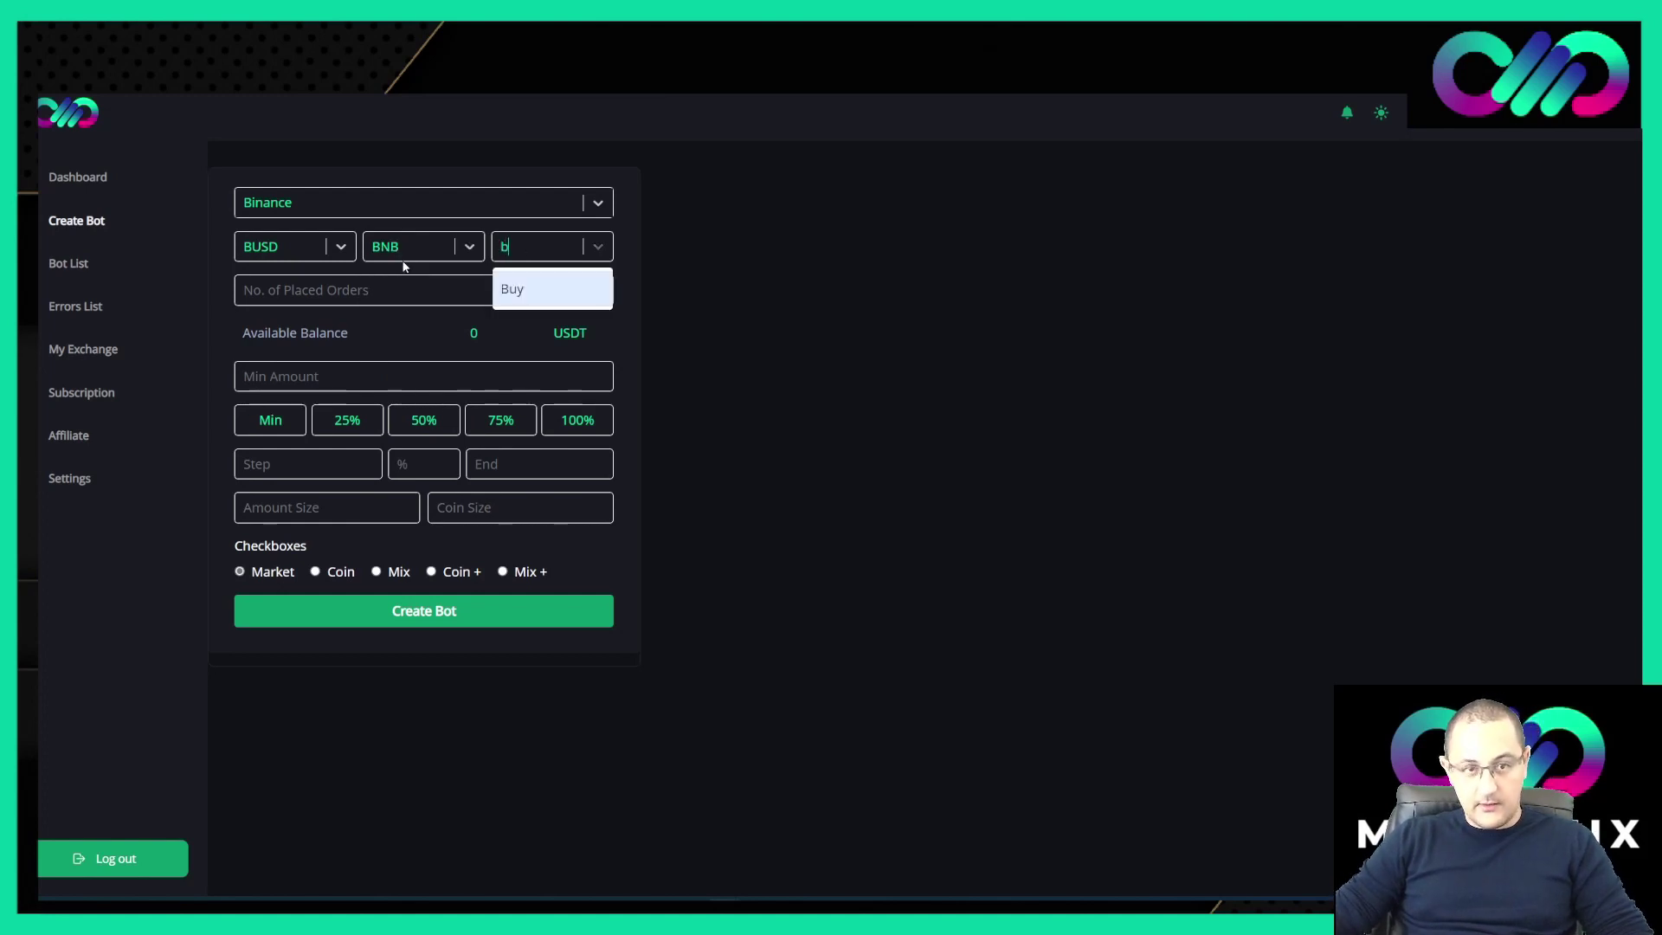
{"action": "key", "text": "Return"}
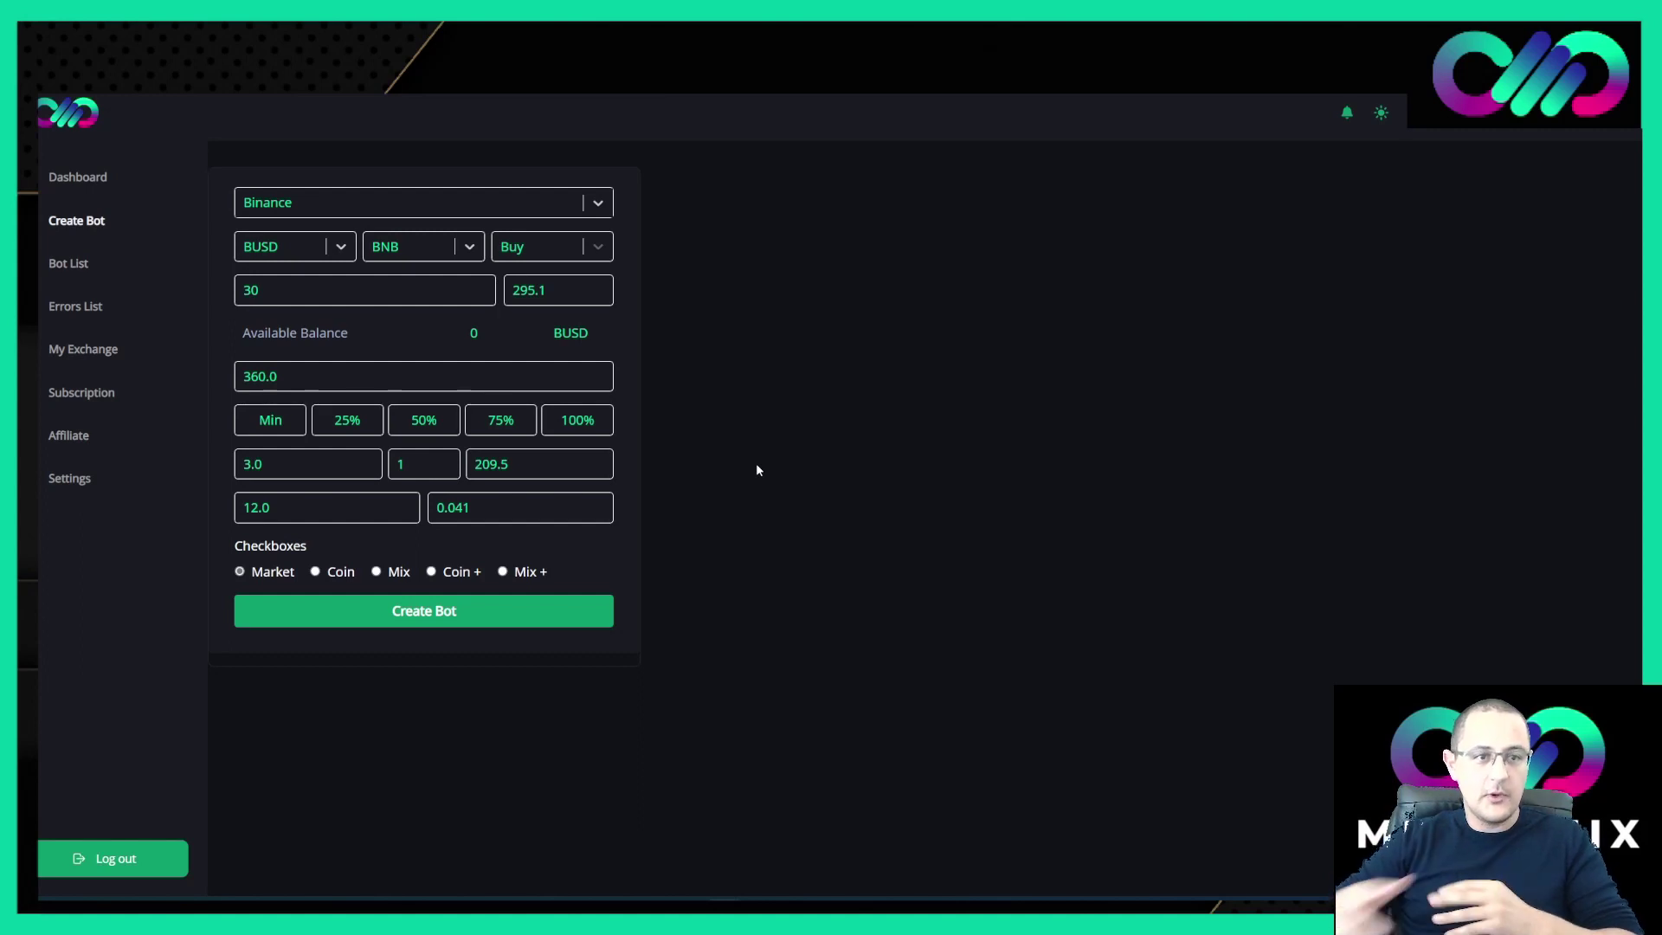
Compare the new bot's start price with the current BNB/BUSD price on the Binance trading page.
{"action": "double_click", "coordinate": [513, 290]}
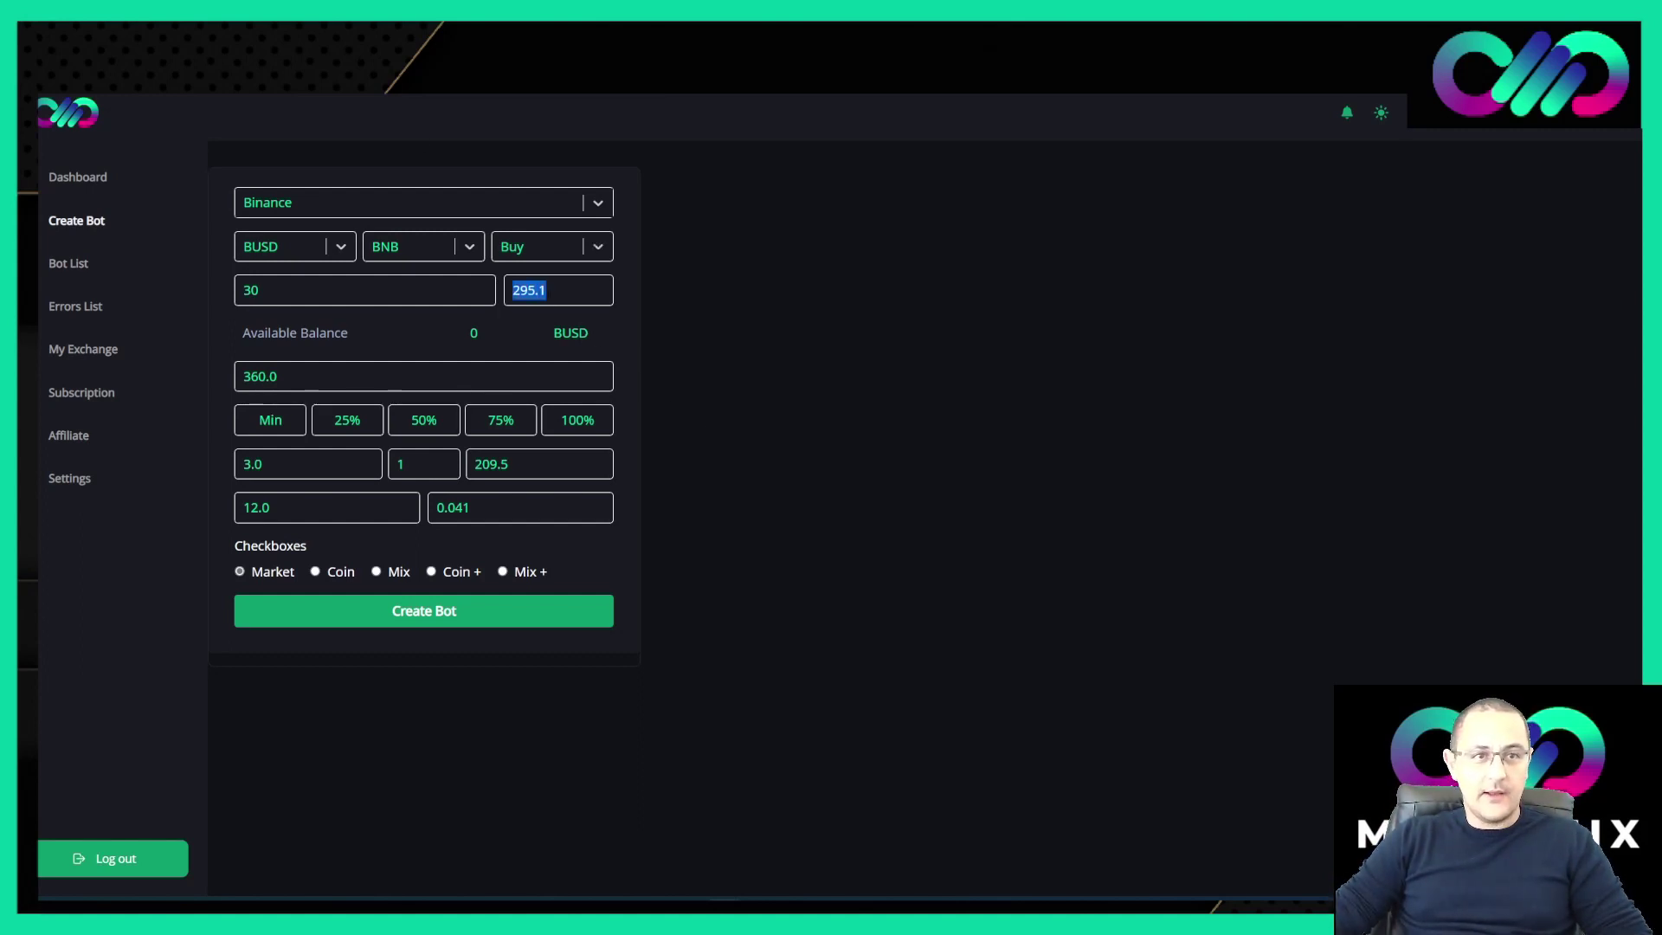
{"action": "key", "text": "alt+Tab"}
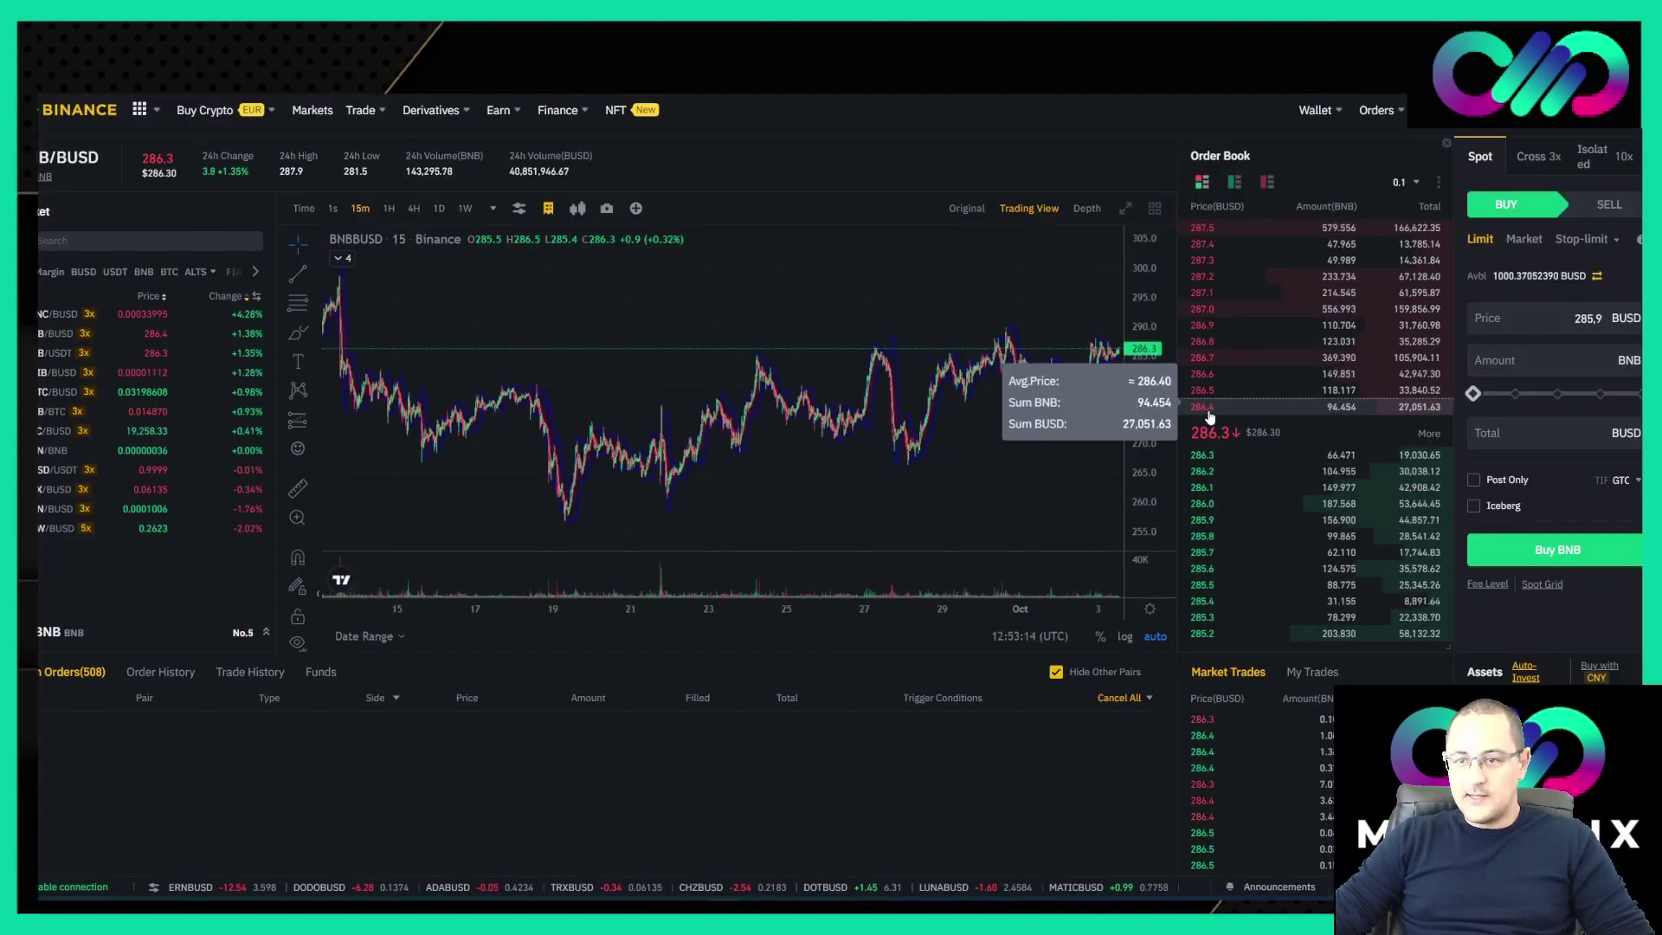
{"action": "key", "text": "alt+Tab"}
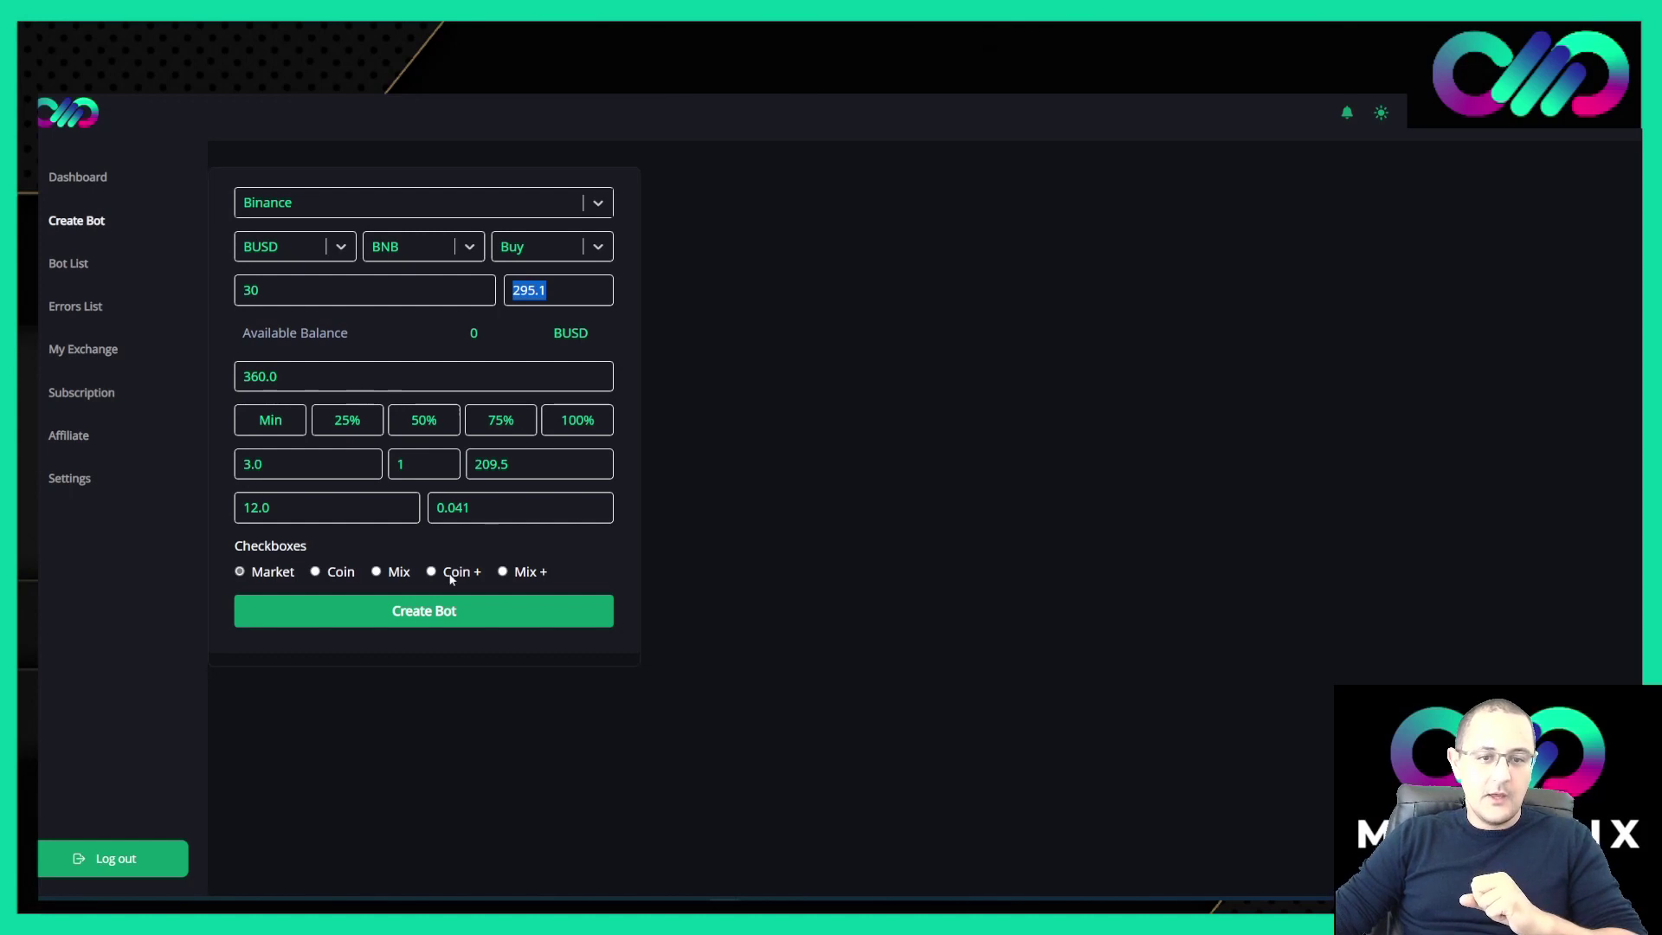
Create the bot with the Market option and show all columns in the bot list.
{"action": "left_click", "coordinate": [241, 573]}
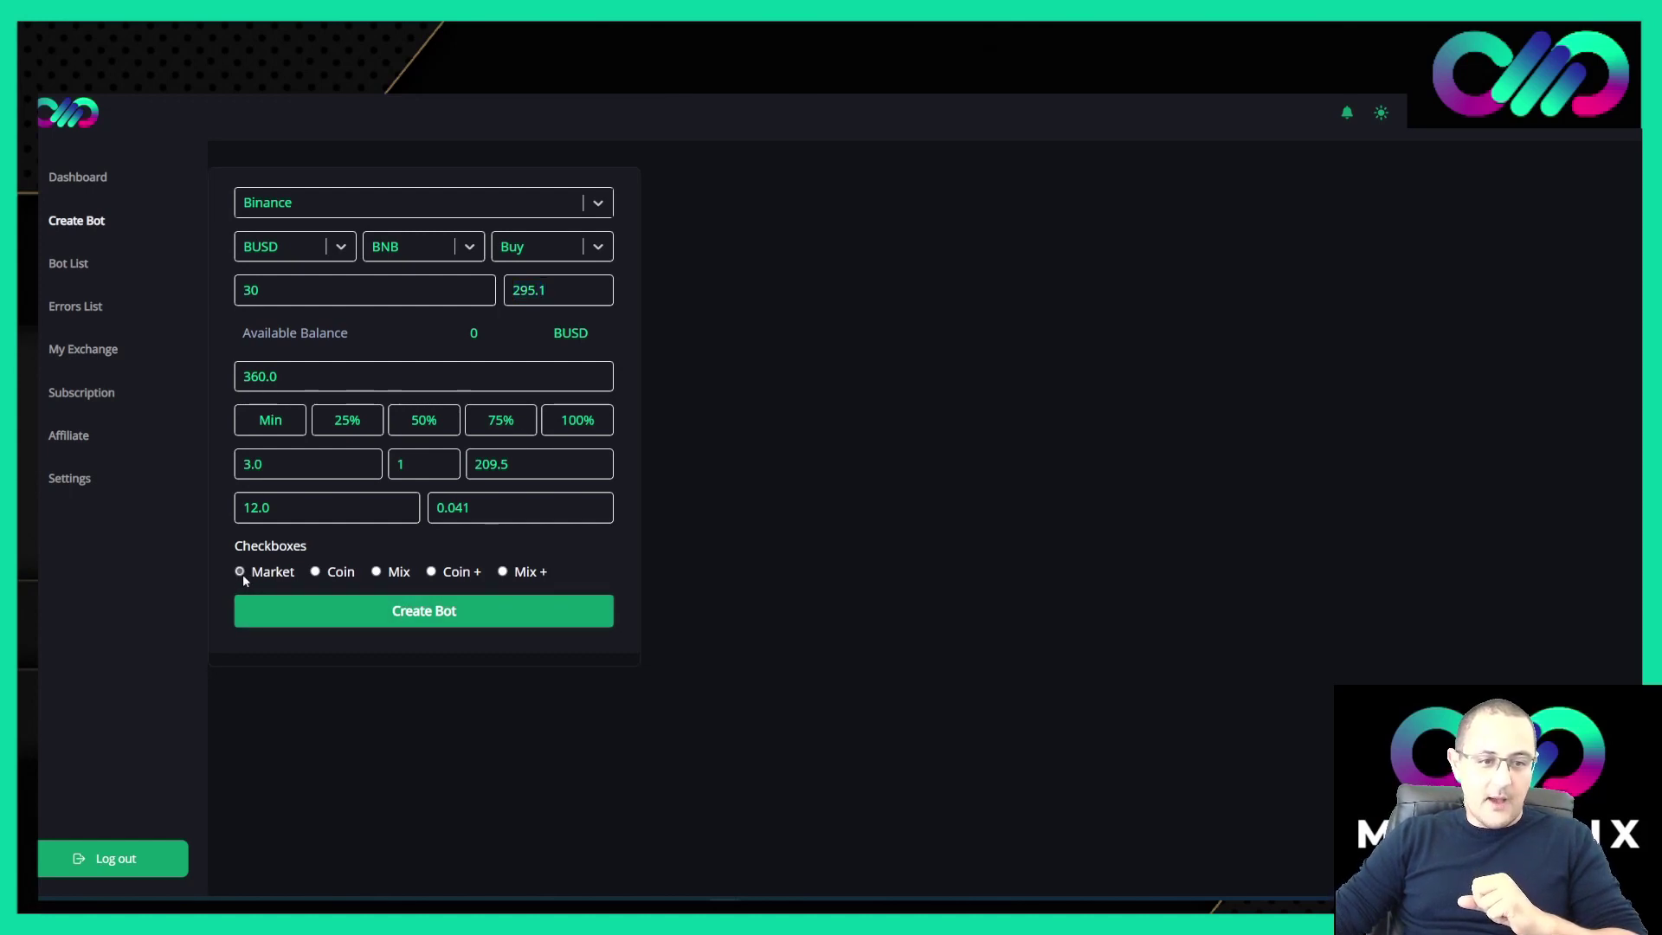
{"action": "left_click", "coordinate": [432, 613]}
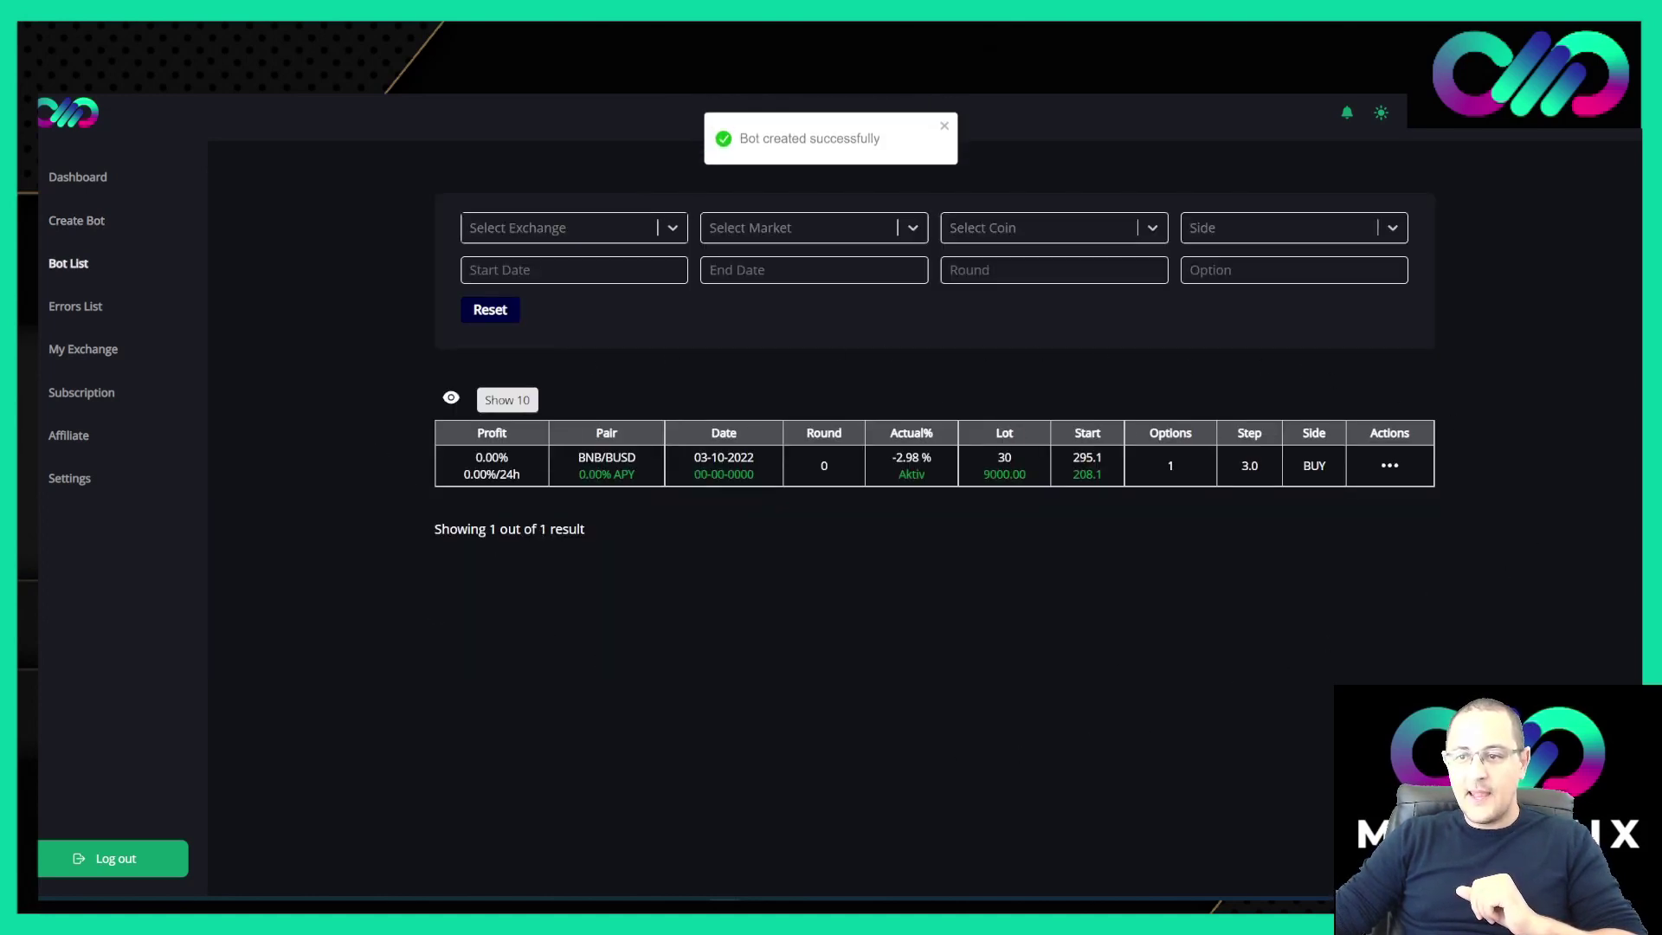
{"action": "left_click", "coordinate": [452, 399]}
{"action": "left_click", "coordinate": [456, 437]}
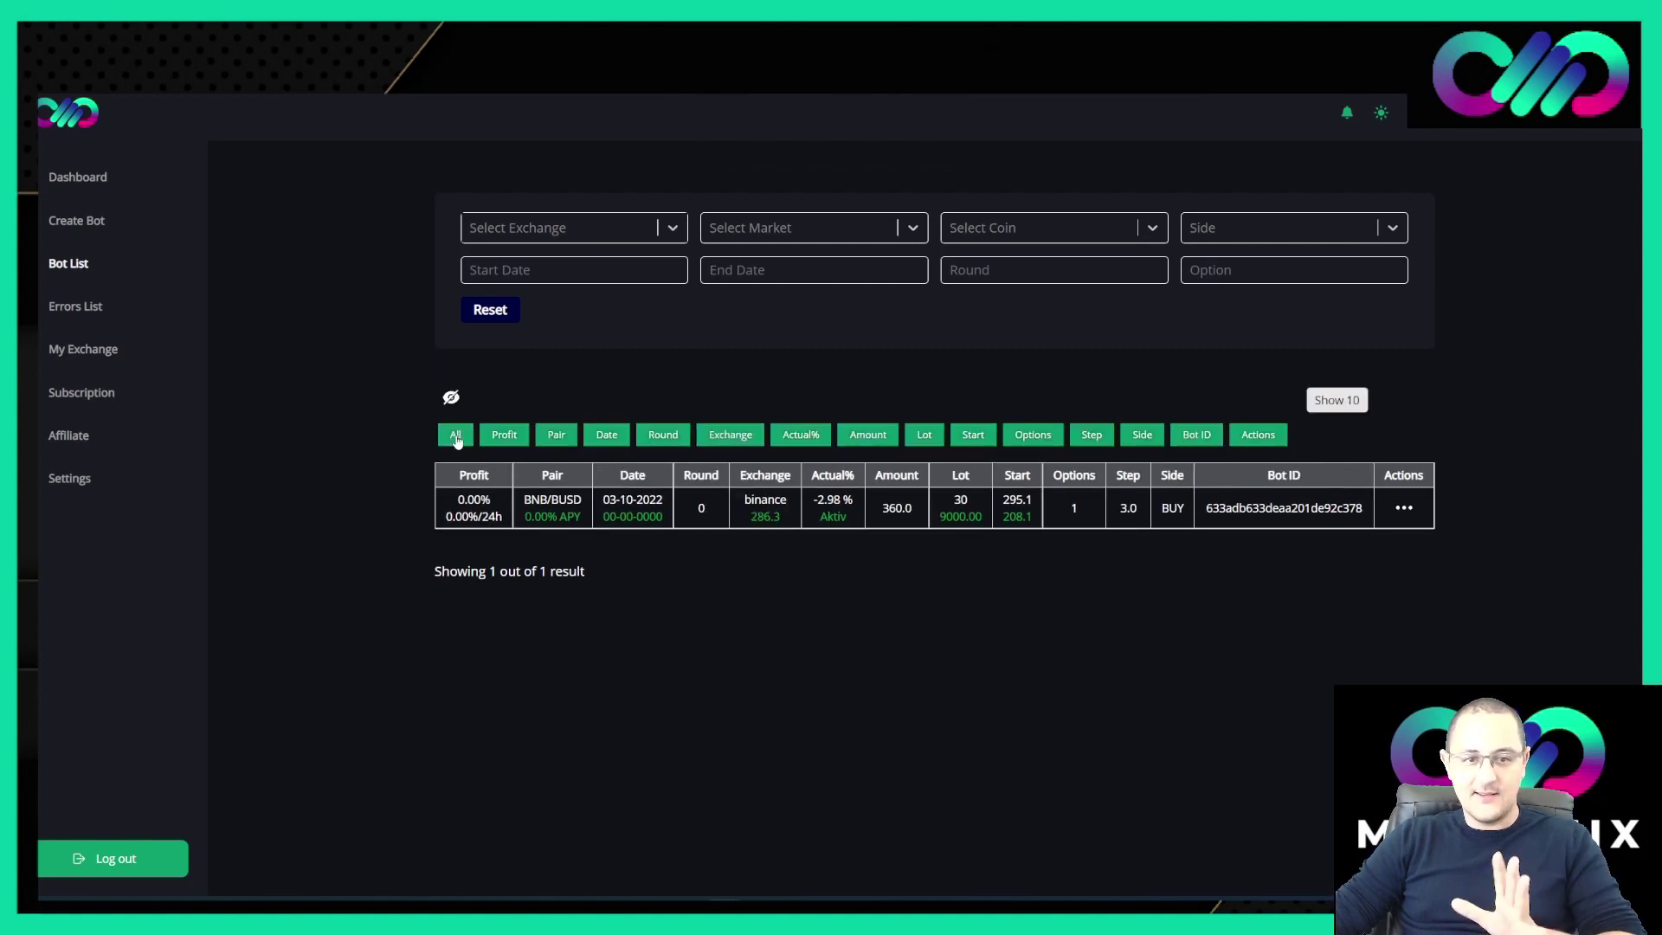
Examine the BNB/BUSD bot's total profit, 24-hour profit, APY and dates in the bot list.
{"action": "double_click", "coordinate": [459, 500]}
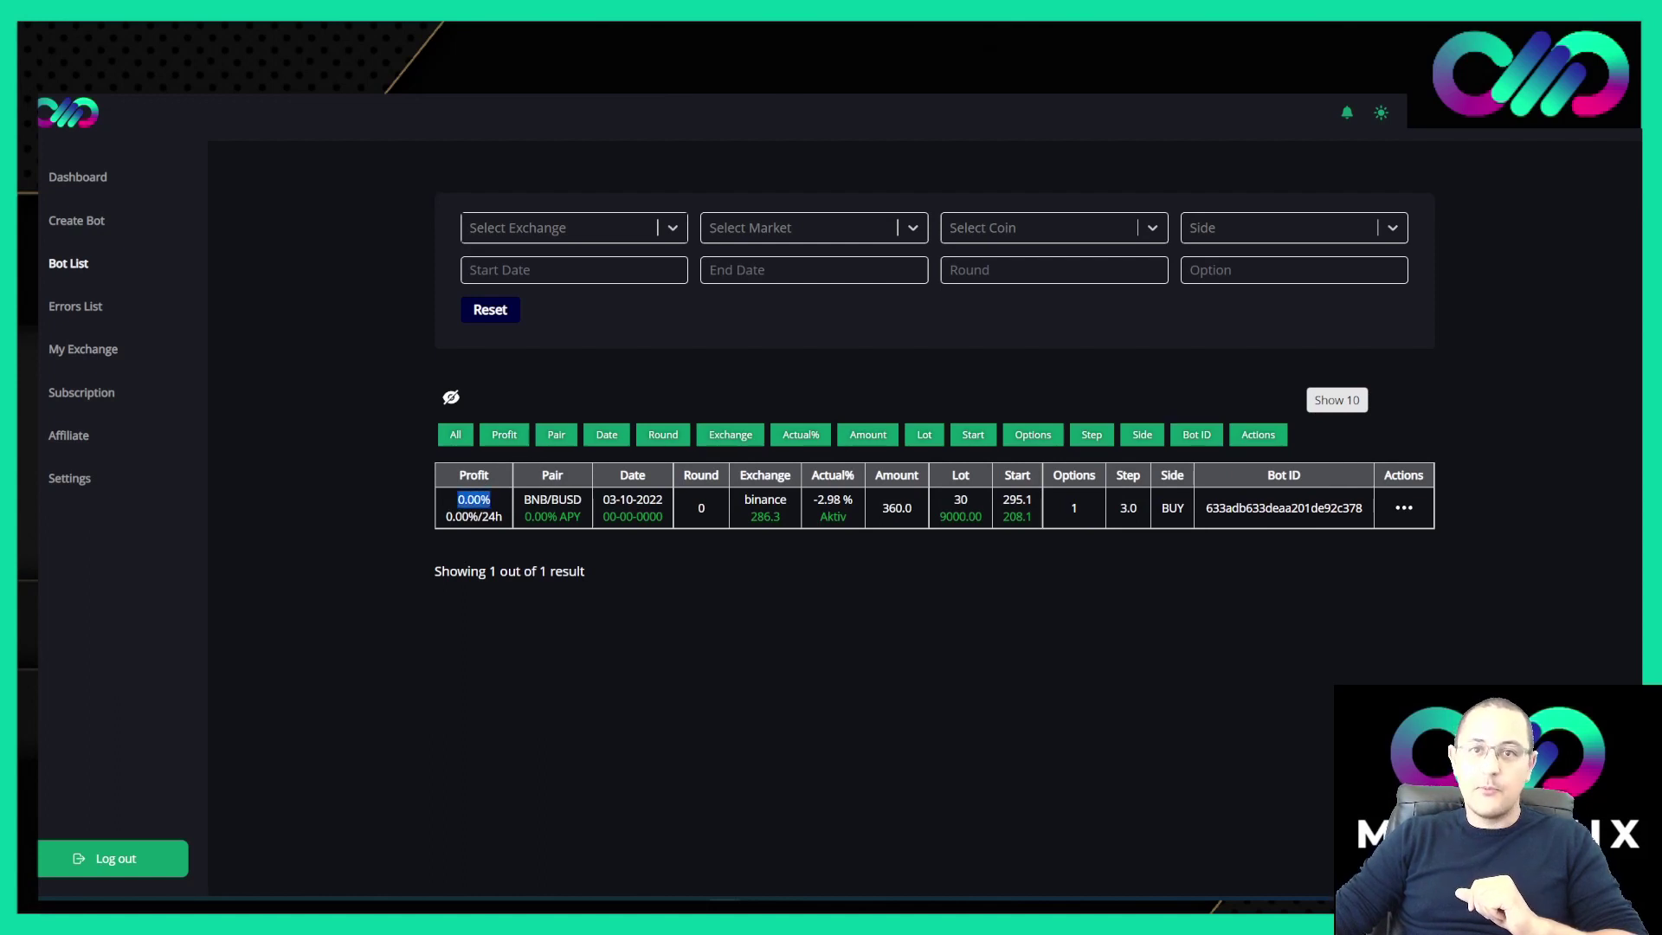
{"action": "left_click", "coordinate": [452, 522]}
{"action": "left_click_drag", "start_coordinate": [447, 521], "coordinate": [501, 529]}
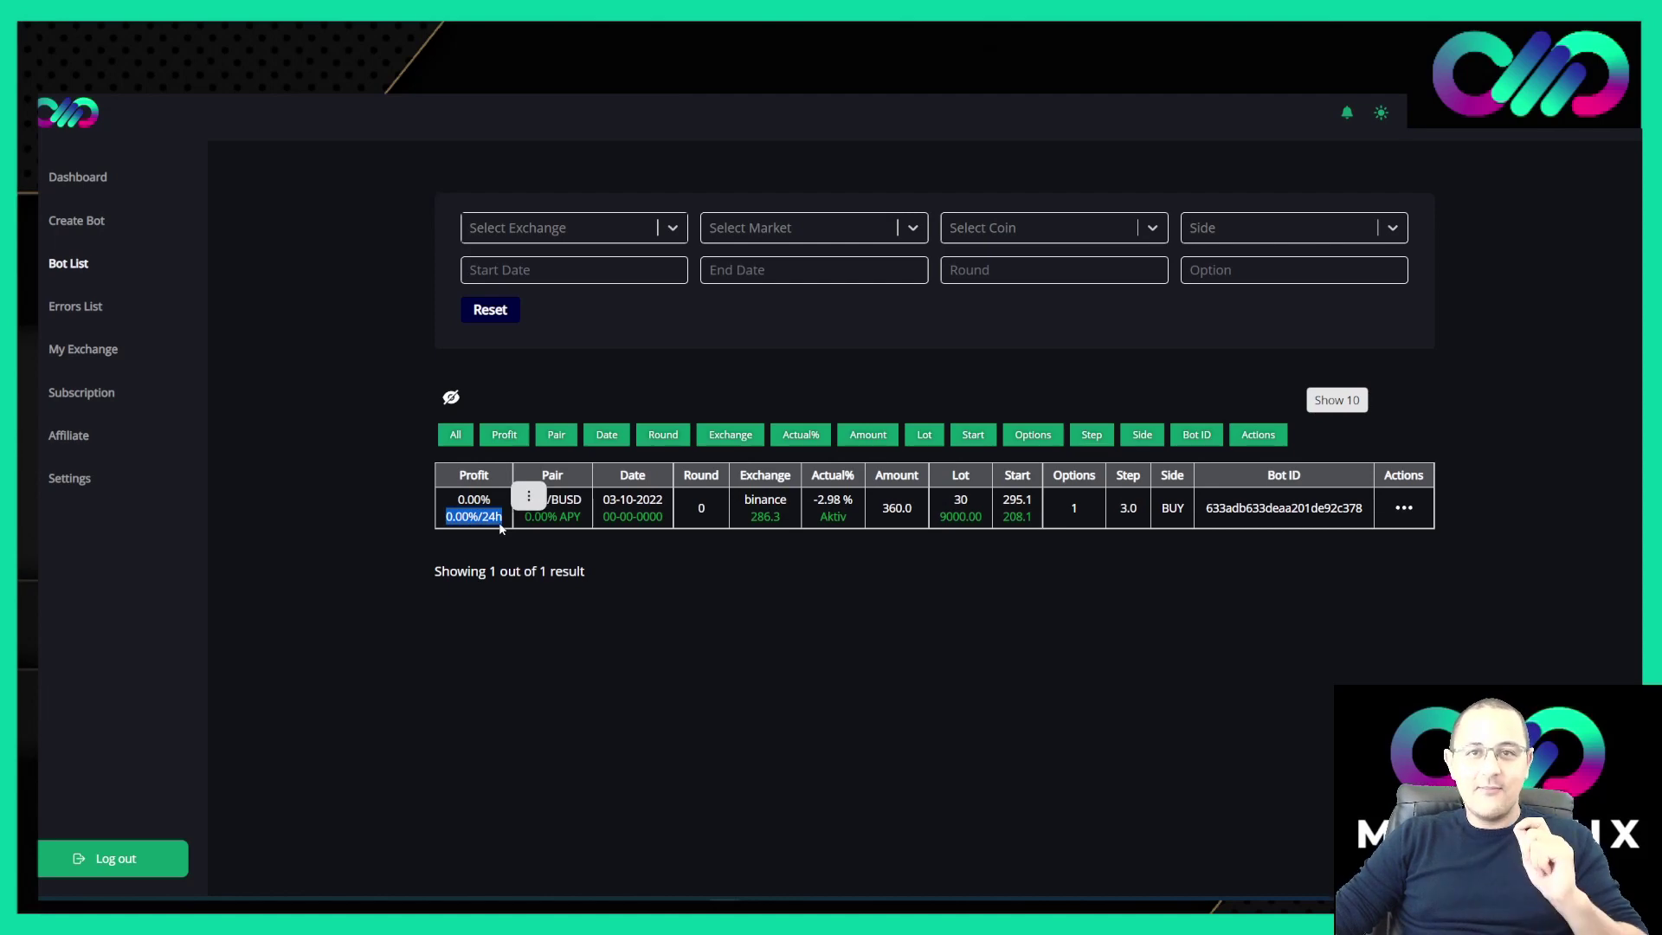
{"action": "triple_click", "coordinate": [580, 521]}
{"action": "left_click", "coordinate": [580, 521]}
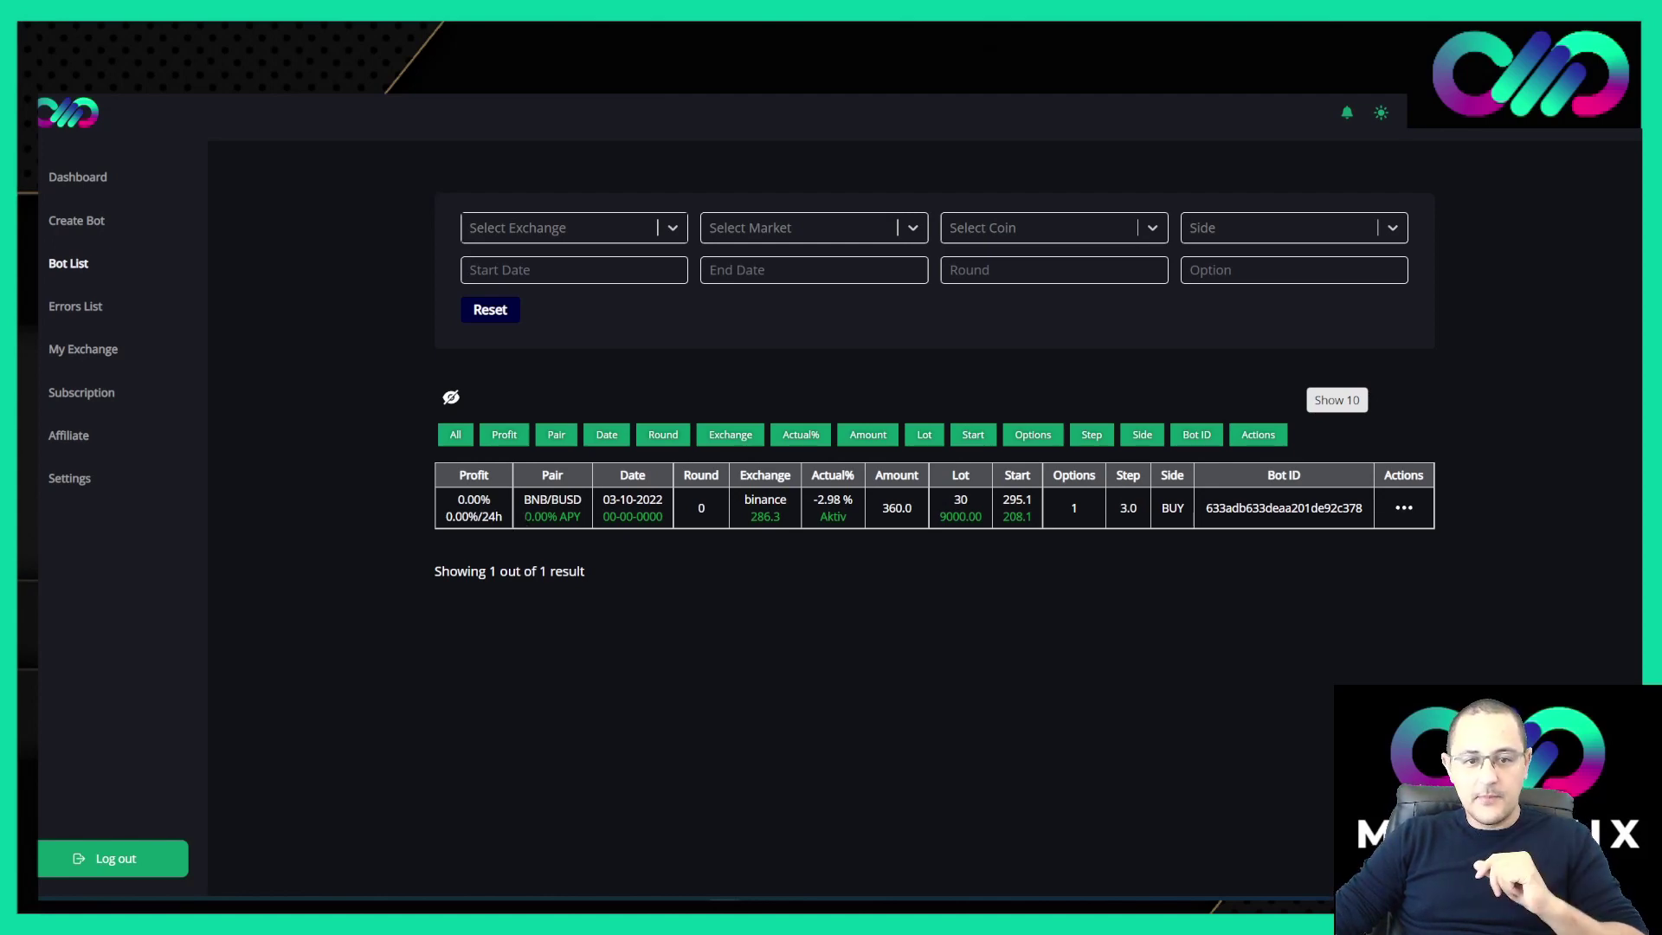
{"action": "left_click_drag", "start_coordinate": [525, 517], "coordinate": [568, 522]}
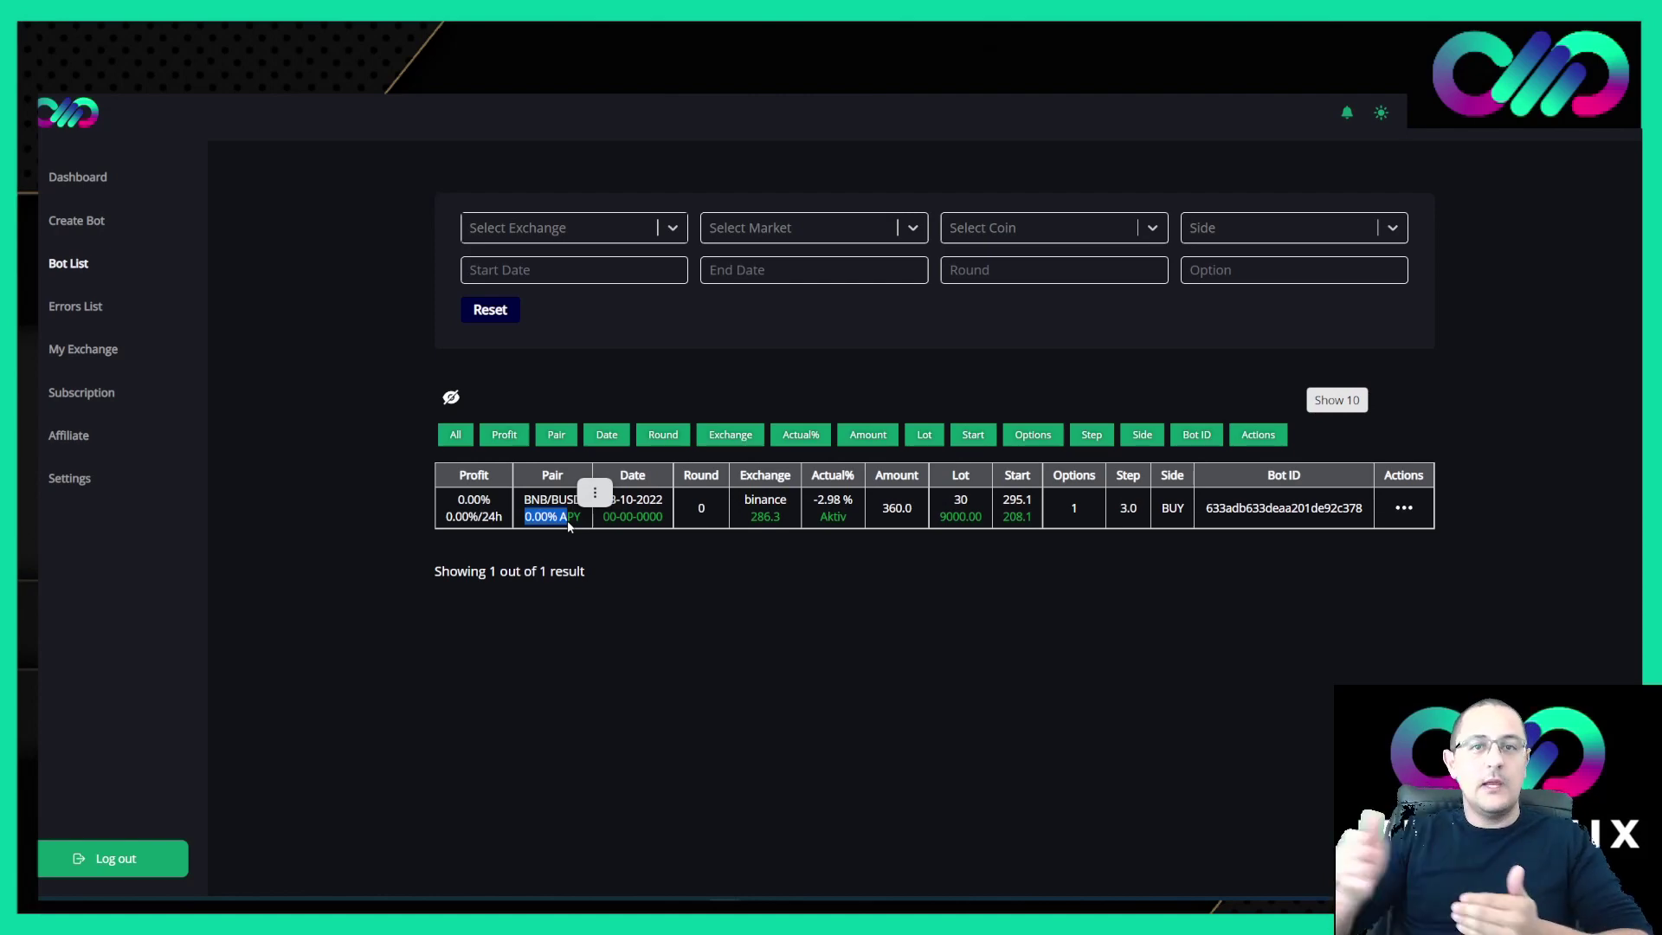
{"action": "left_click", "coordinate": [595, 492]}
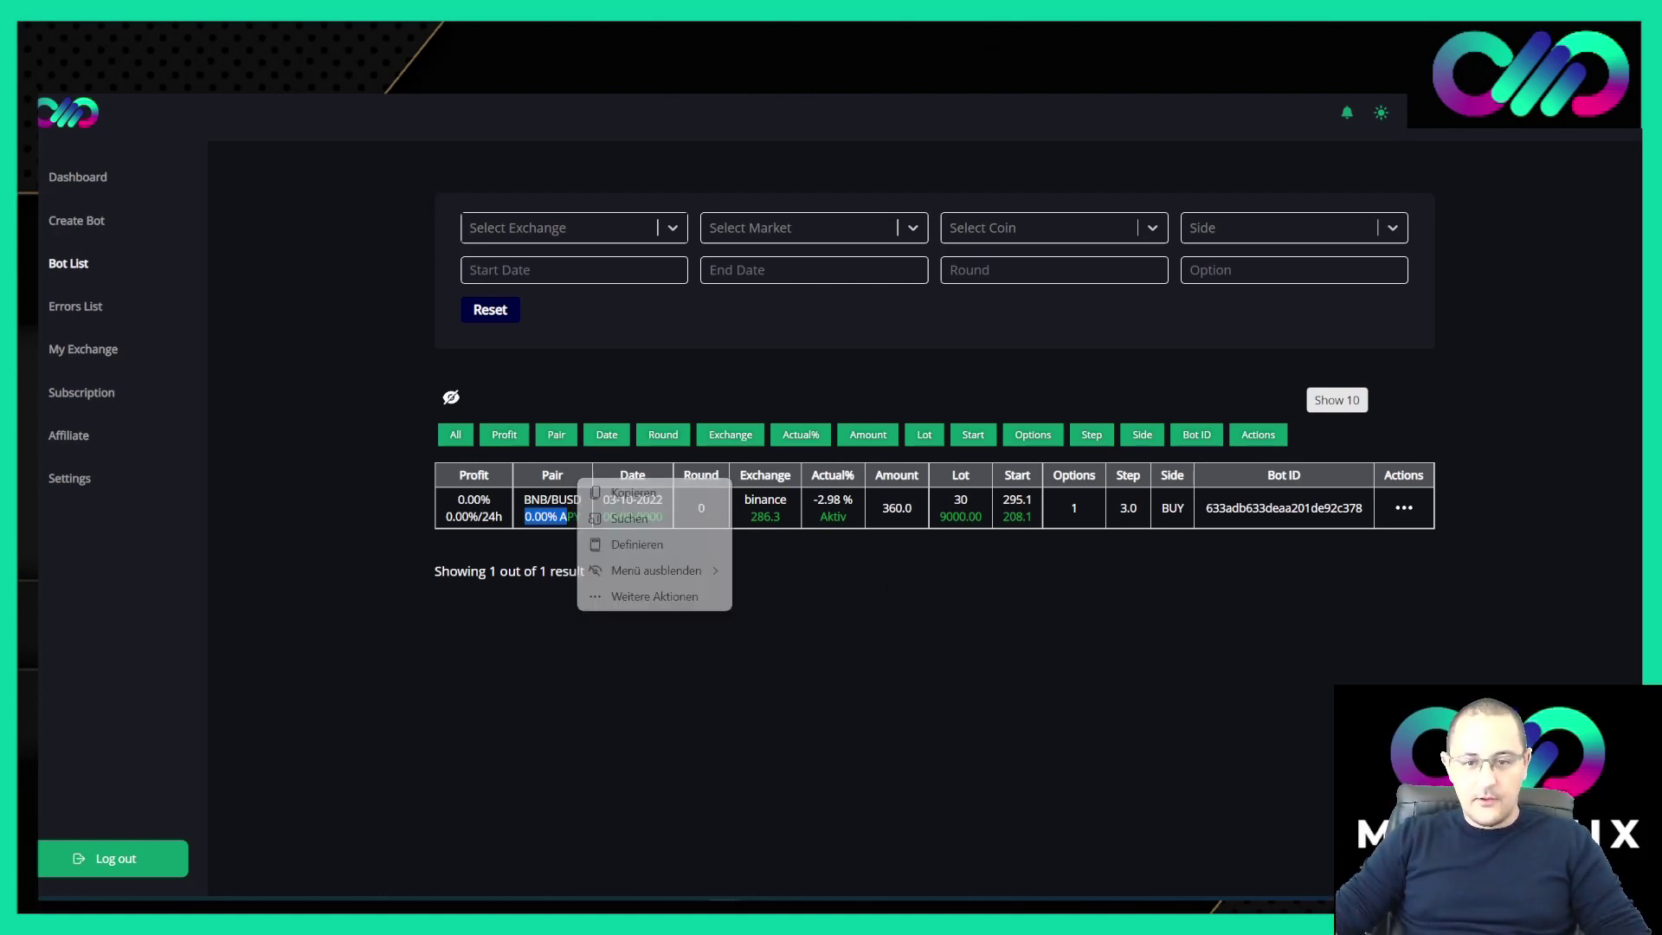
{"action": "left_click_drag", "start_coordinate": [604, 499], "coordinate": [657, 502]}
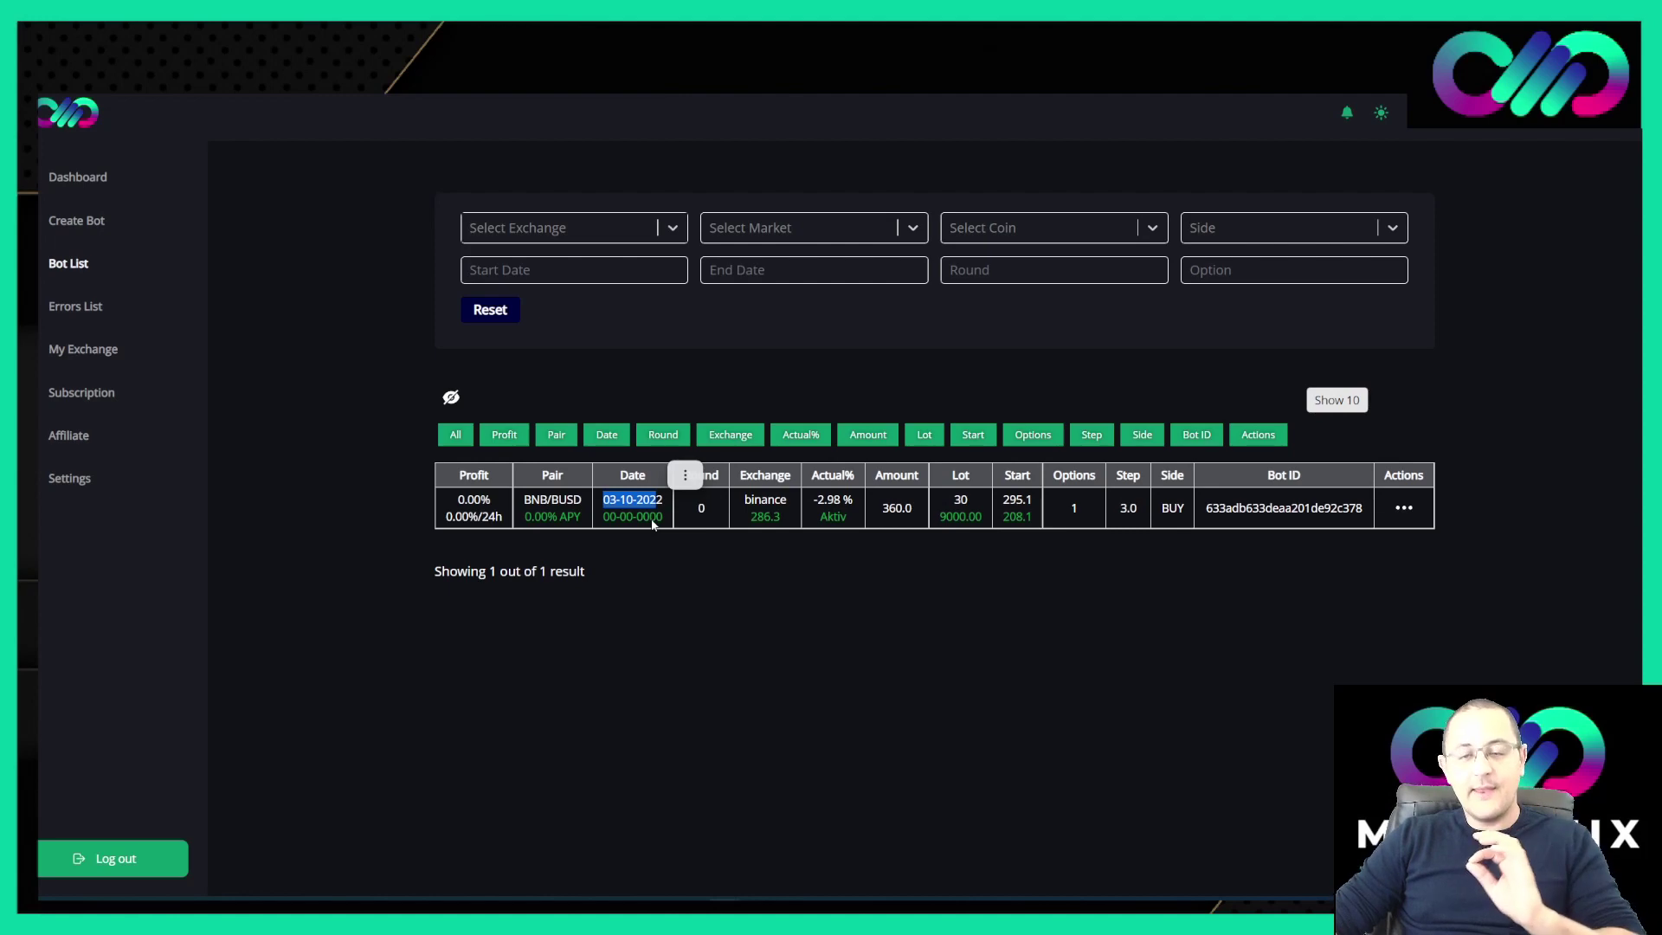
{"action": "left_click", "coordinate": [708, 580]}
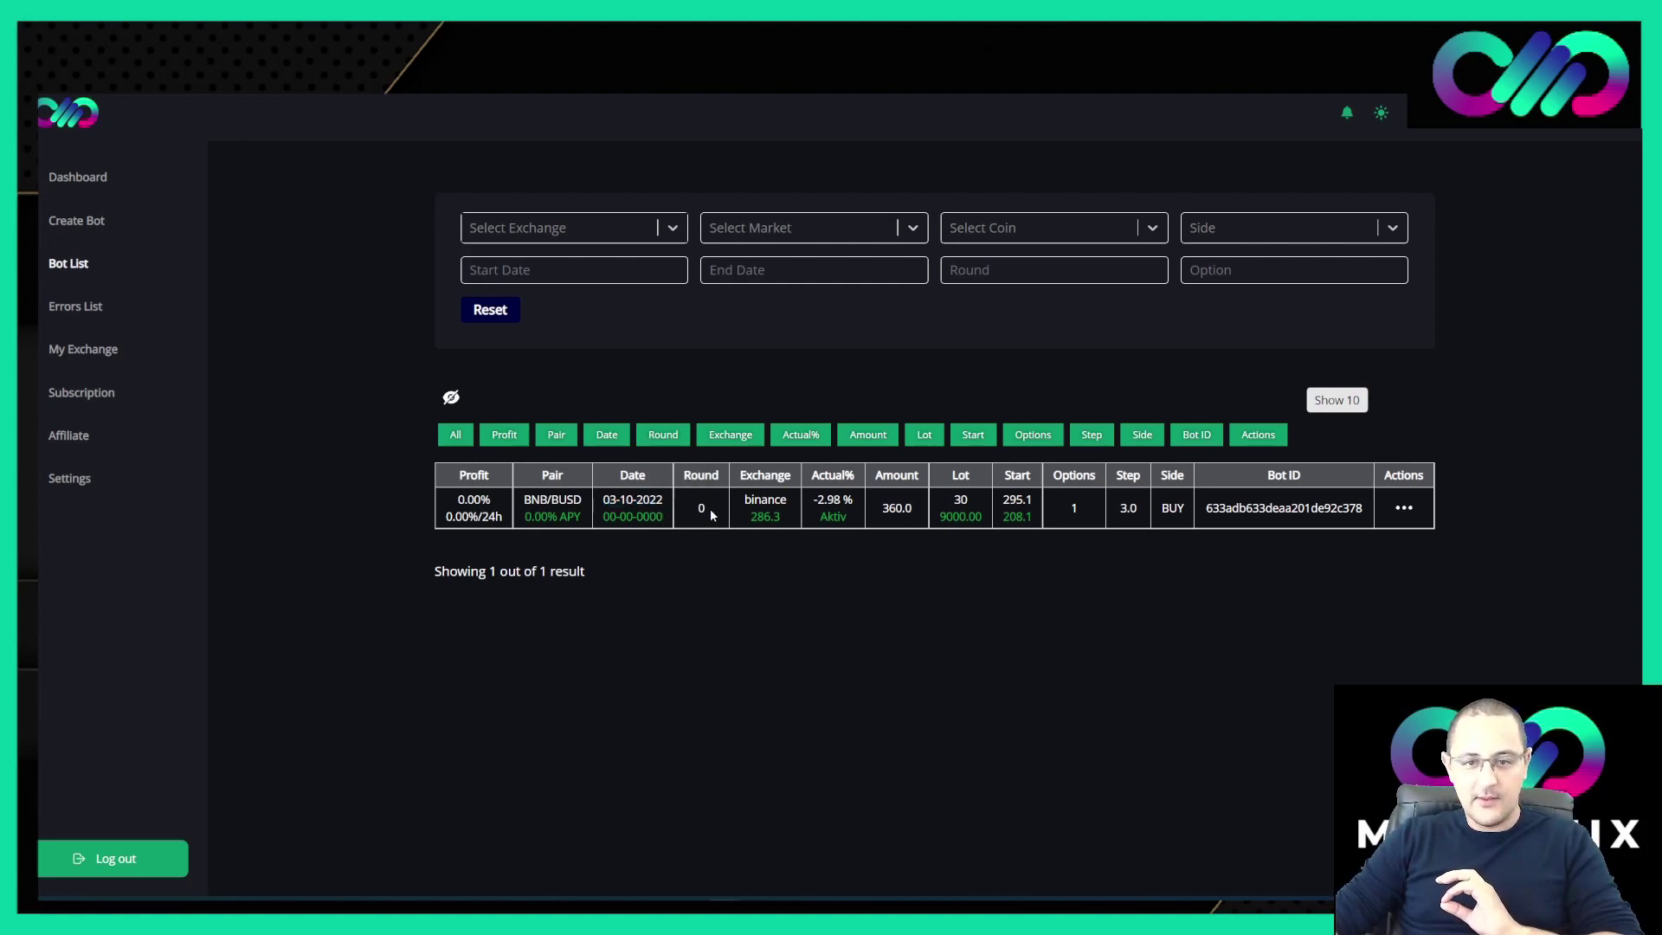
View the BNB/BUSD bot's order status and its order history.
{"action": "left_click", "coordinate": [1405, 509]}
{"action": "left_click", "coordinate": [865, 401]}
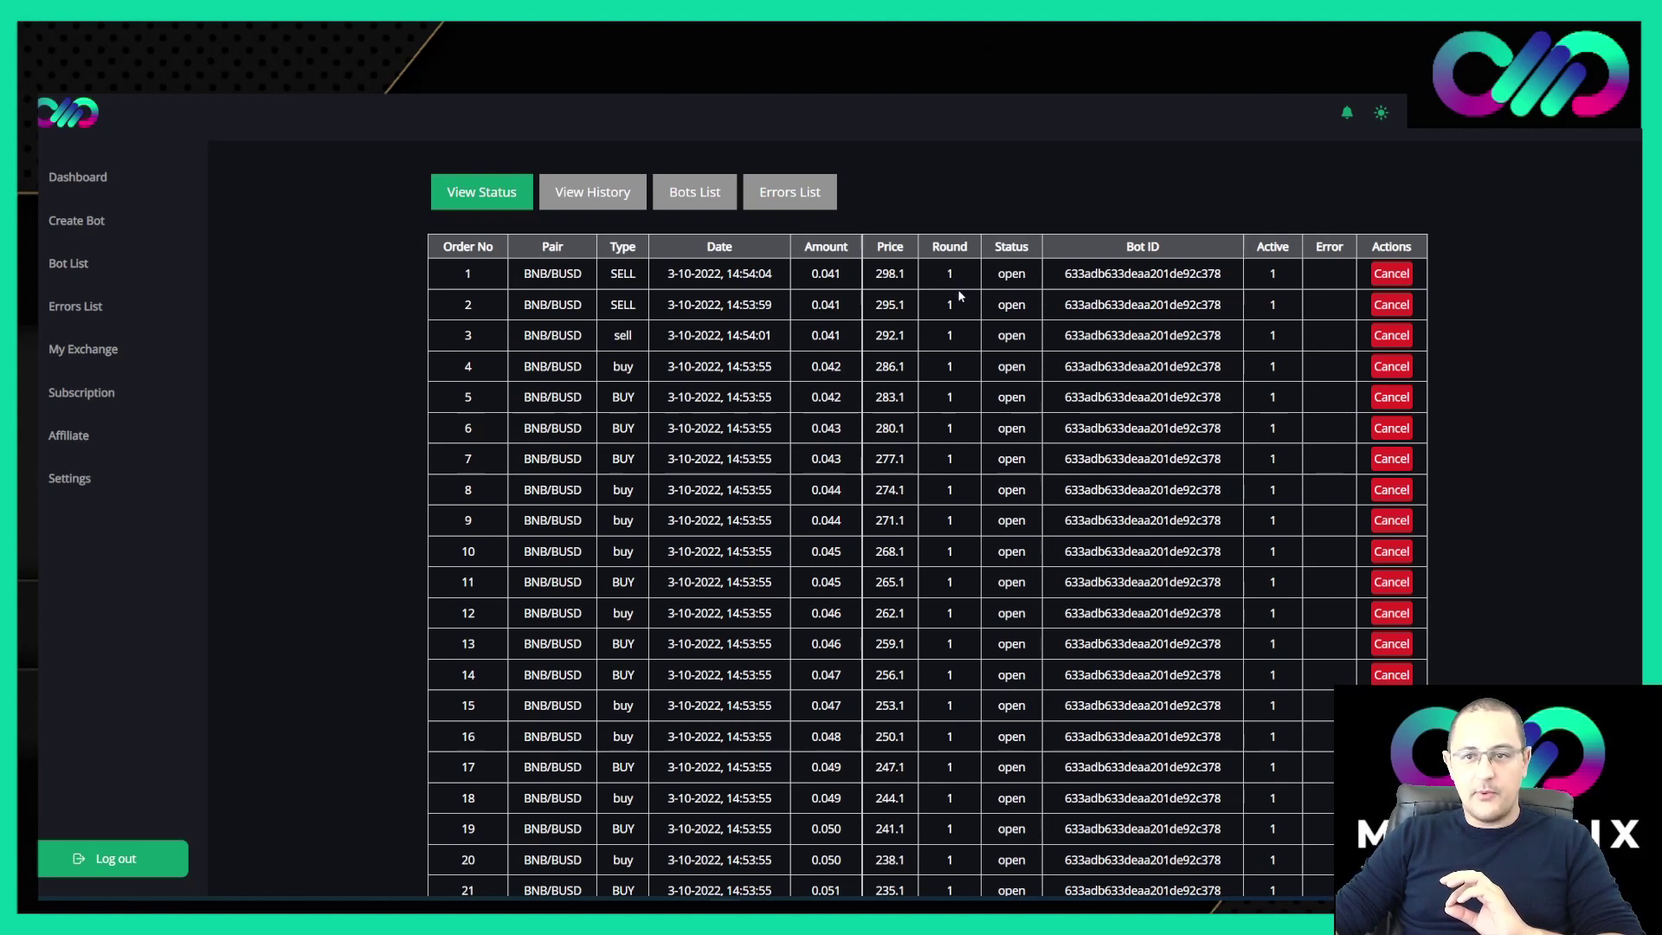
{"action": "left_click", "coordinate": [611, 200]}
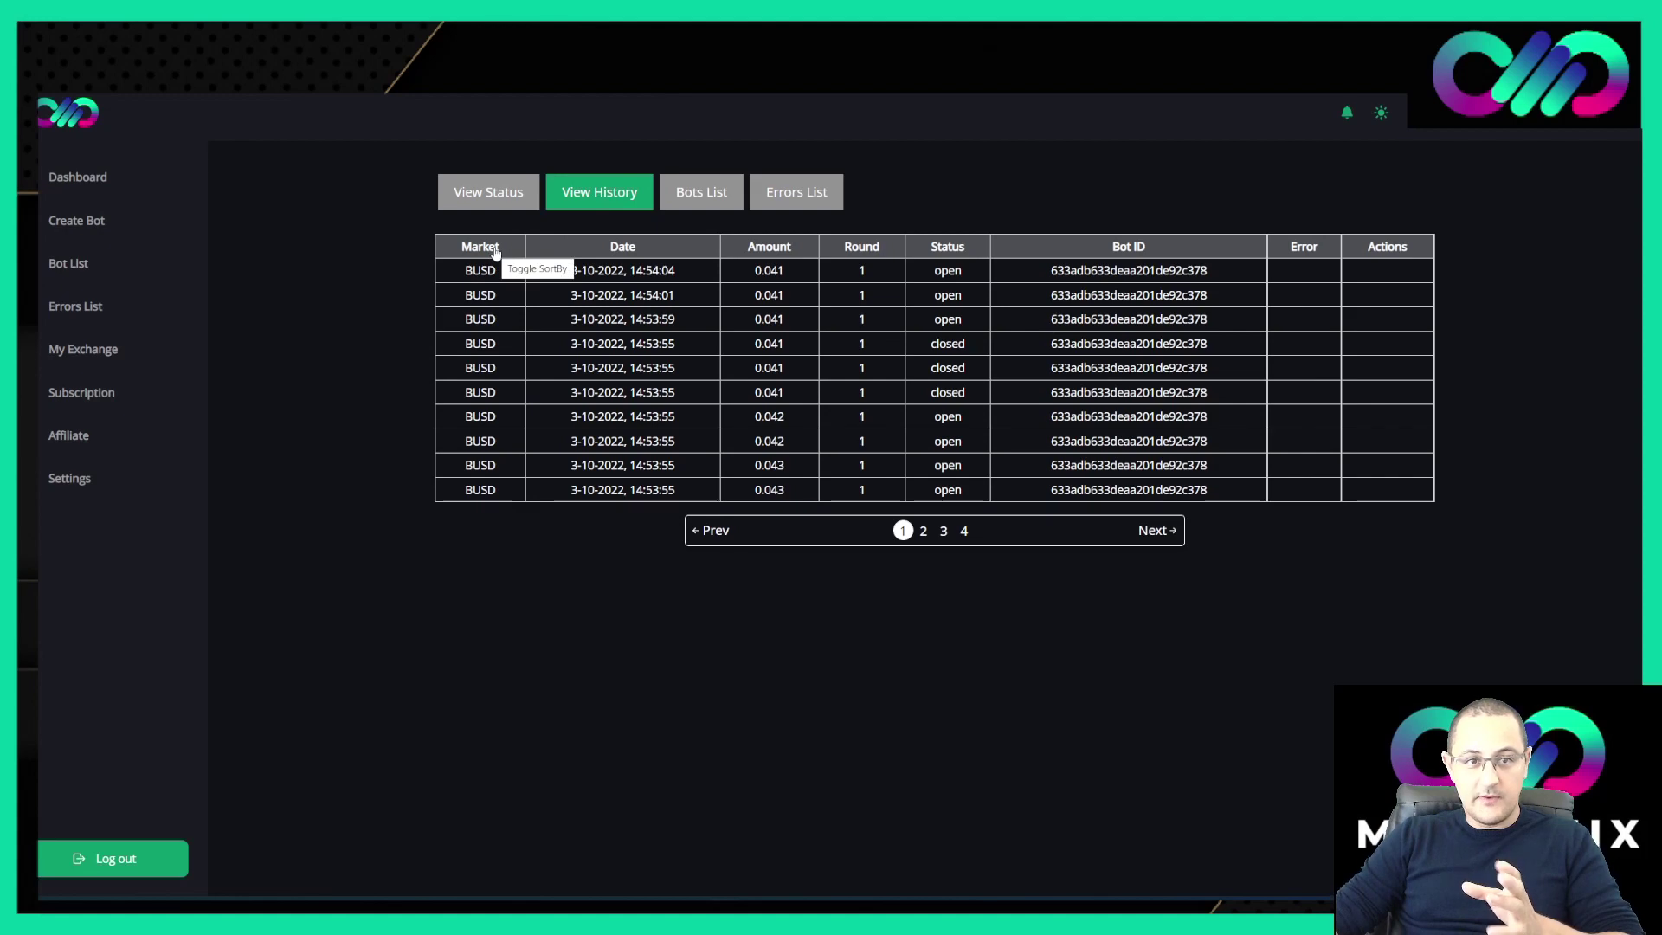
Enable the Order No, Type, Price and Active columns for the bot history in the preferences.
{"action": "left_click", "coordinate": [70, 482]}
{"action": "left_click", "coordinate": [1015, 251]}
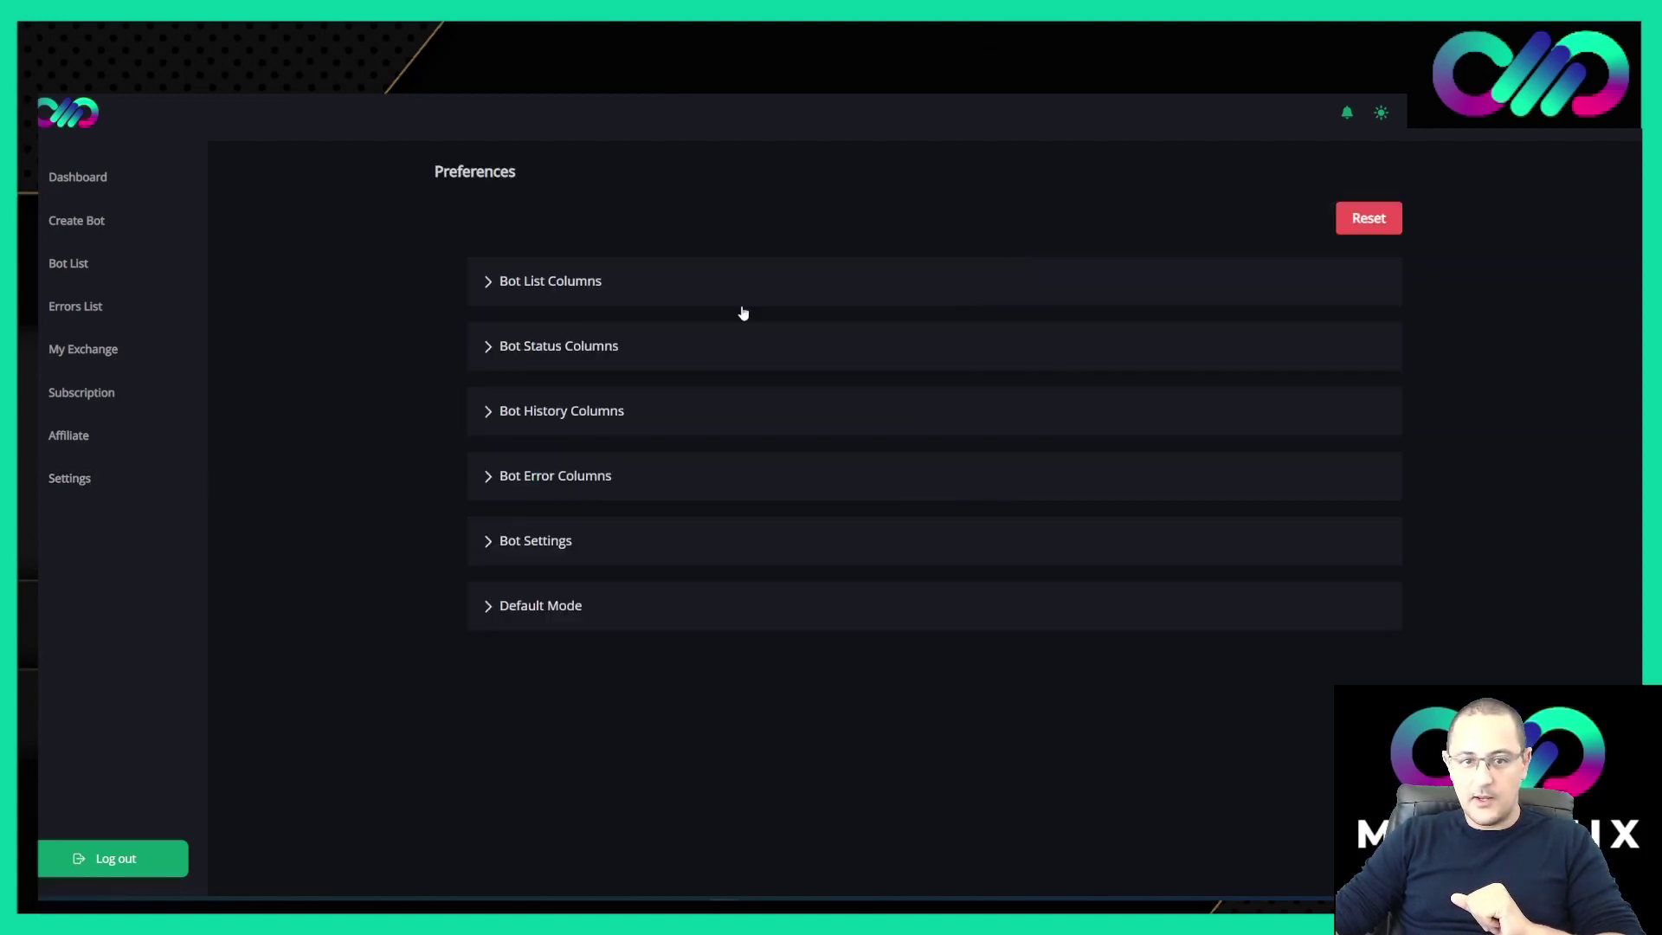
{"action": "left_click", "coordinate": [555, 413]}
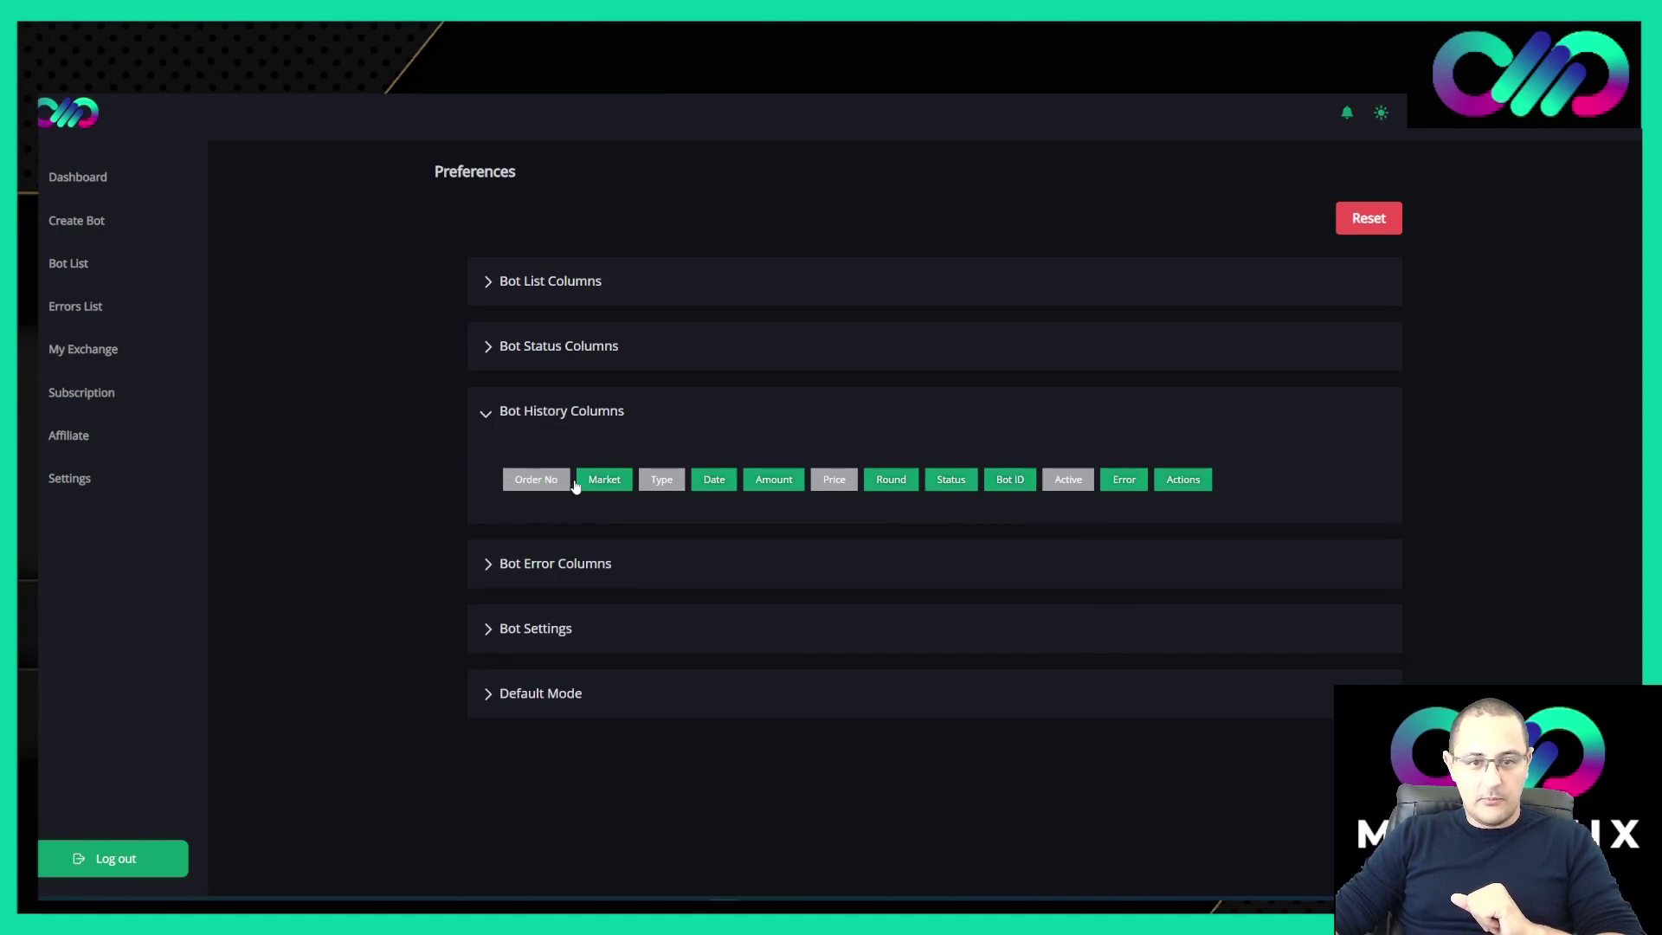
{"action": "left_click", "coordinate": [537, 481]}
{"action": "left_click", "coordinate": [662, 481]}
{"action": "left_click", "coordinate": [834, 481]}
{"action": "left_click", "coordinate": [1068, 479]}
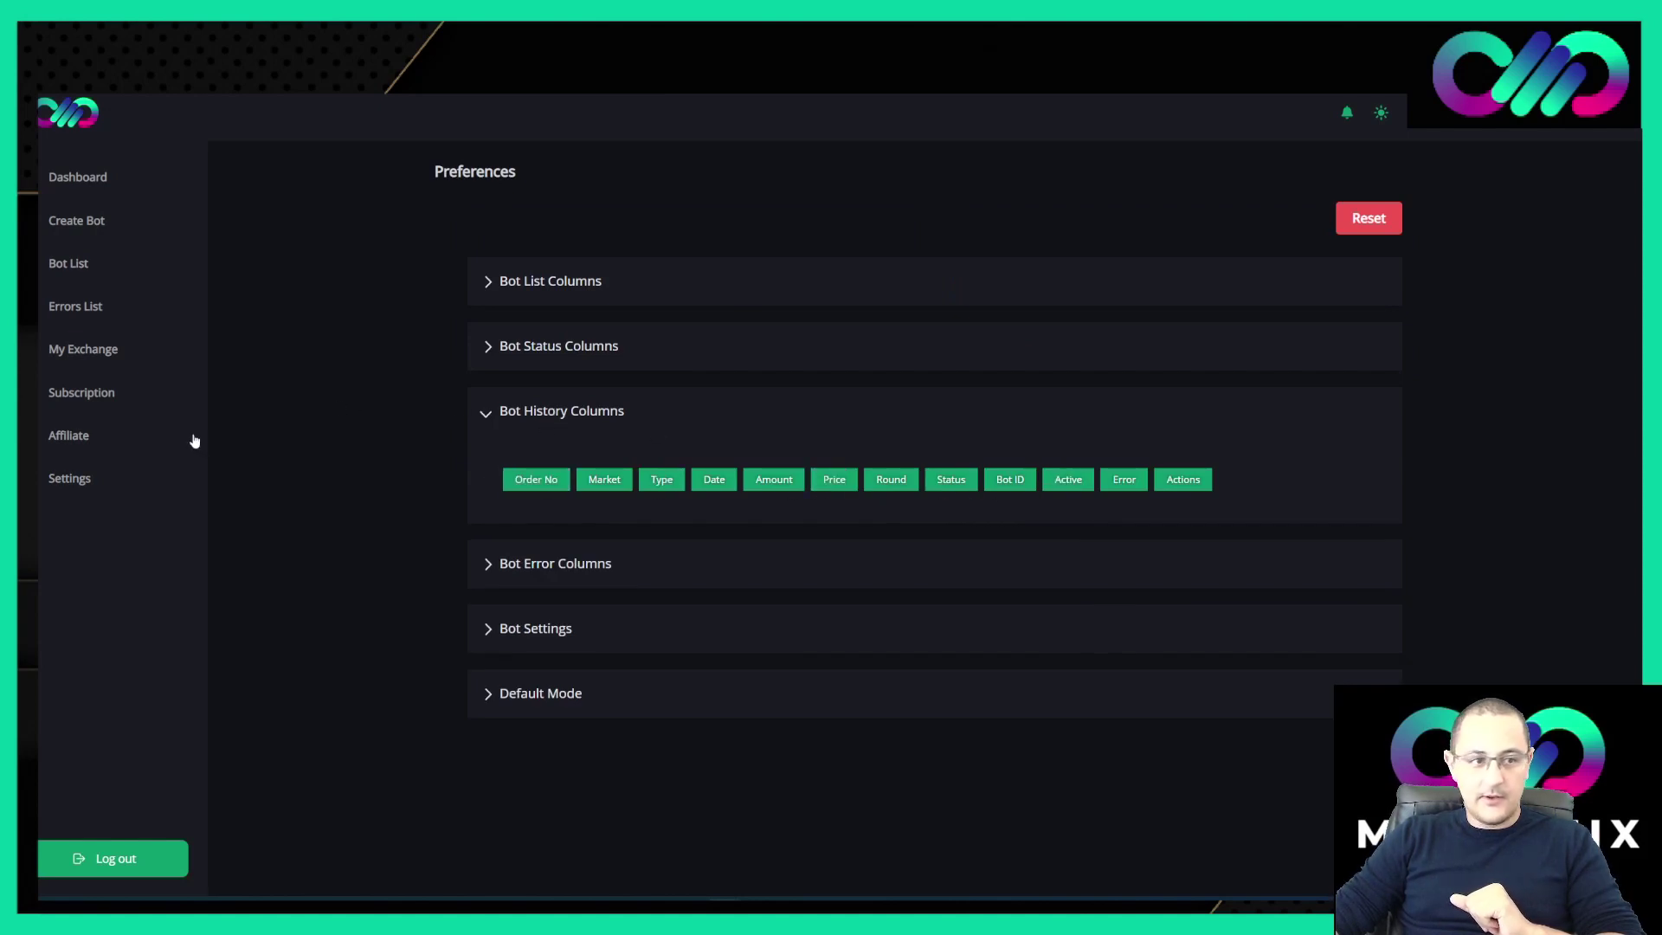
View the BNB/BUSD bot's order history from the bot list and sort it by order number.
{"action": "left_click", "coordinate": [63, 265]}
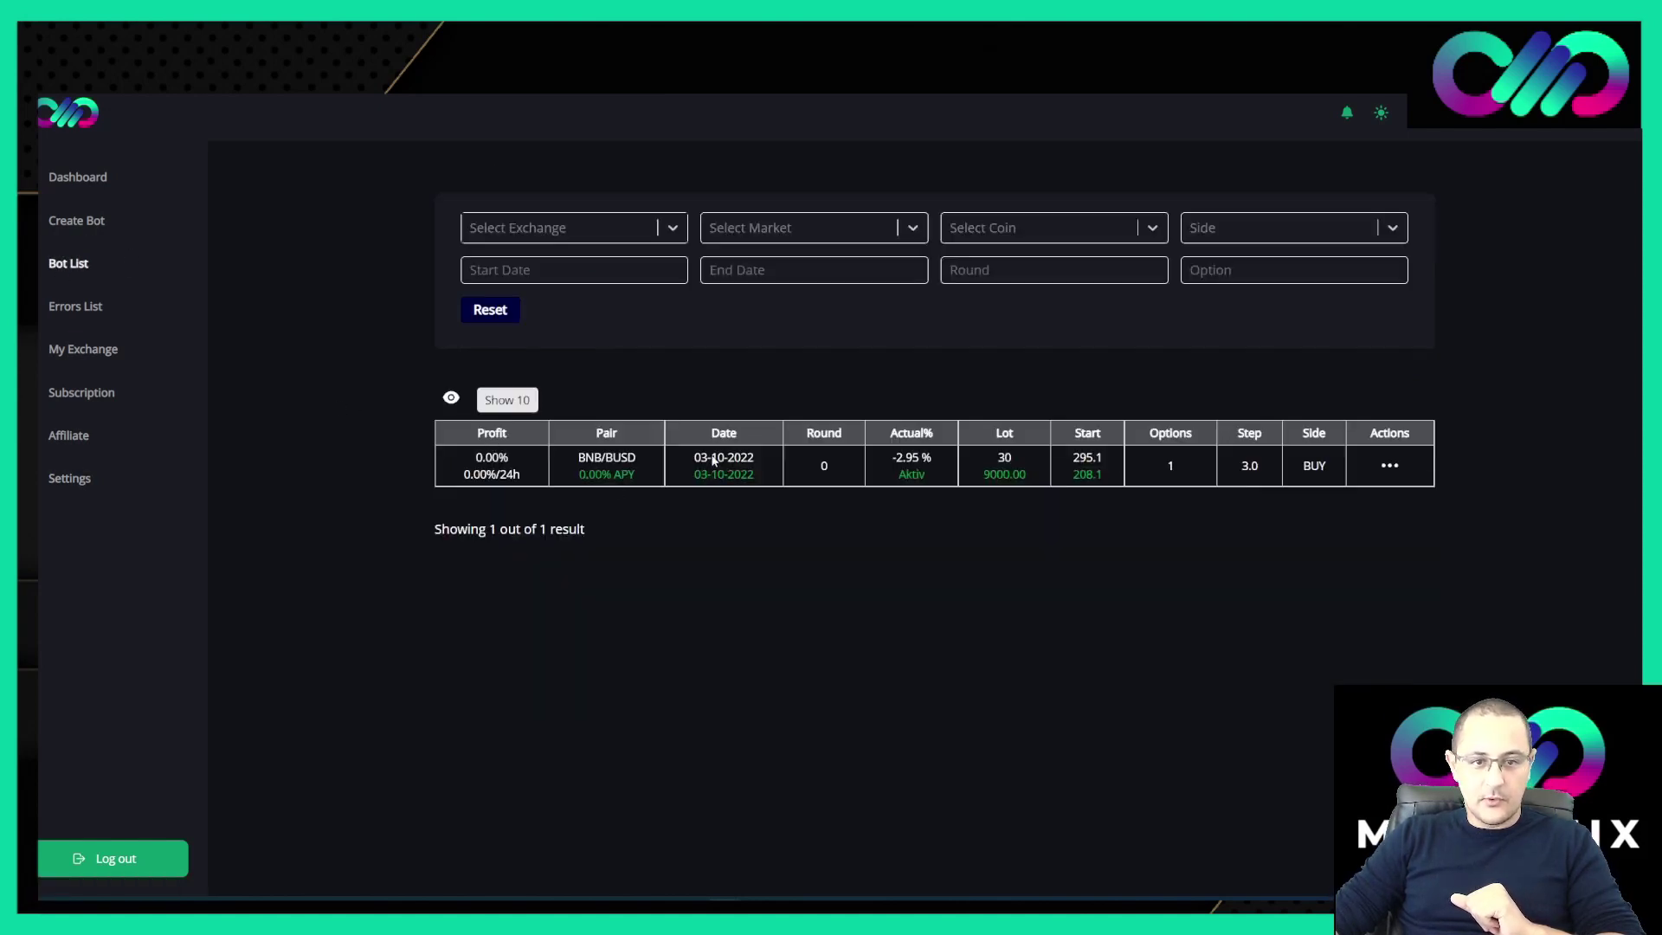
{"action": "left_click", "coordinate": [1389, 466]}
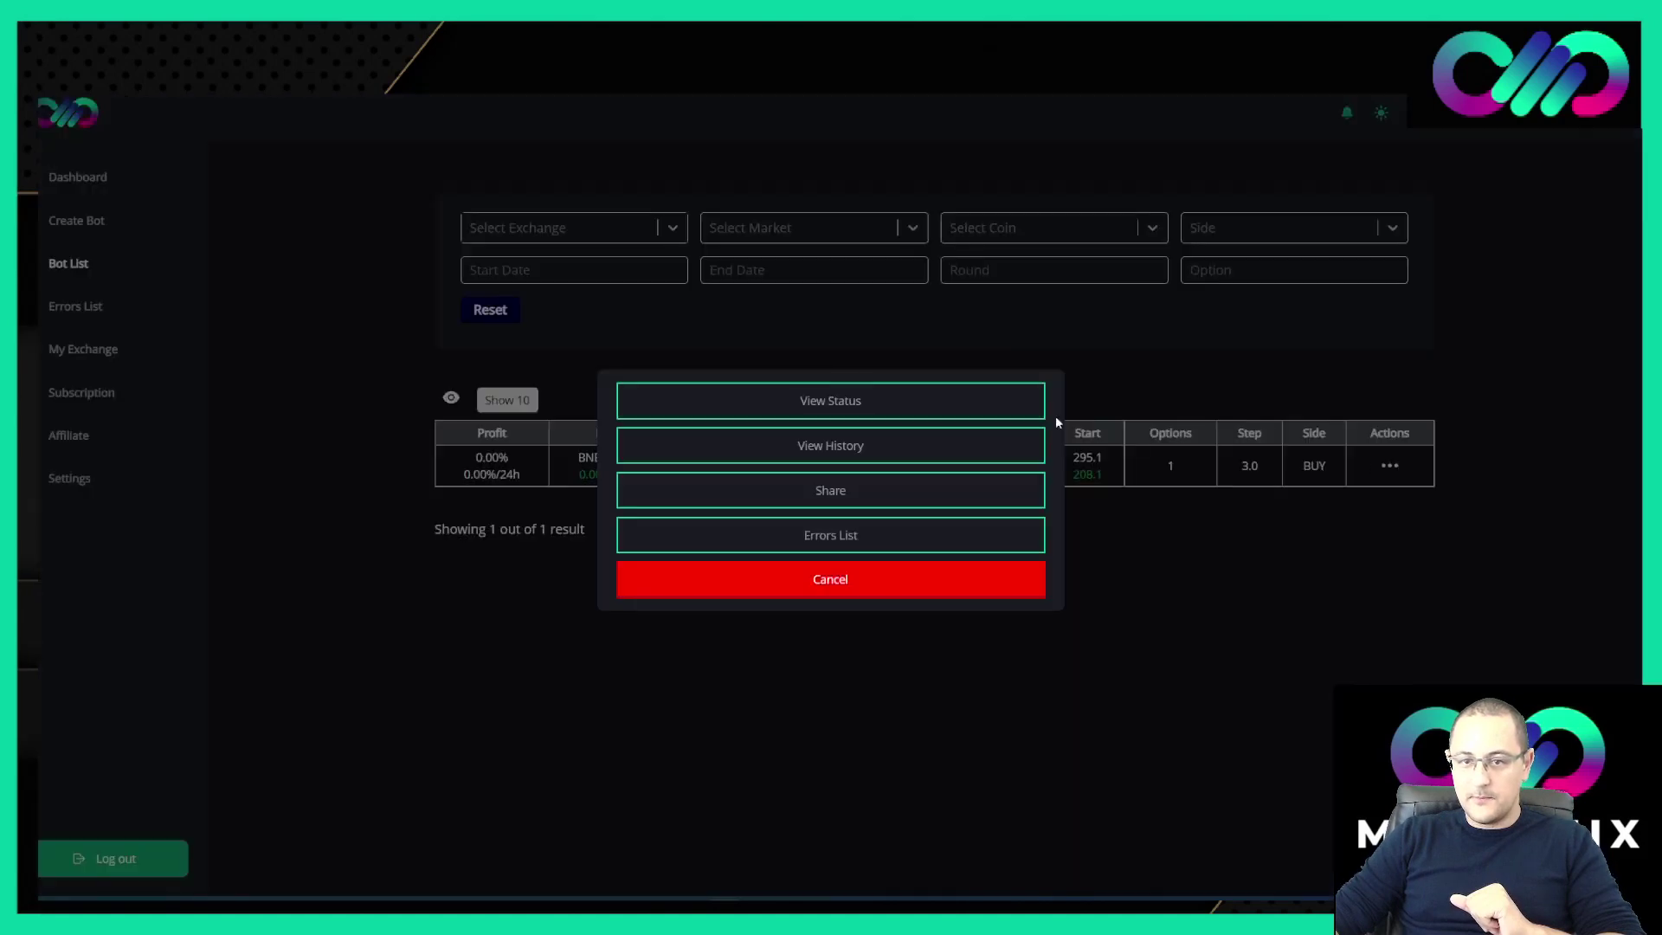
{"action": "left_click", "coordinate": [840, 446]}
{"action": "left_click", "coordinate": [476, 249]}
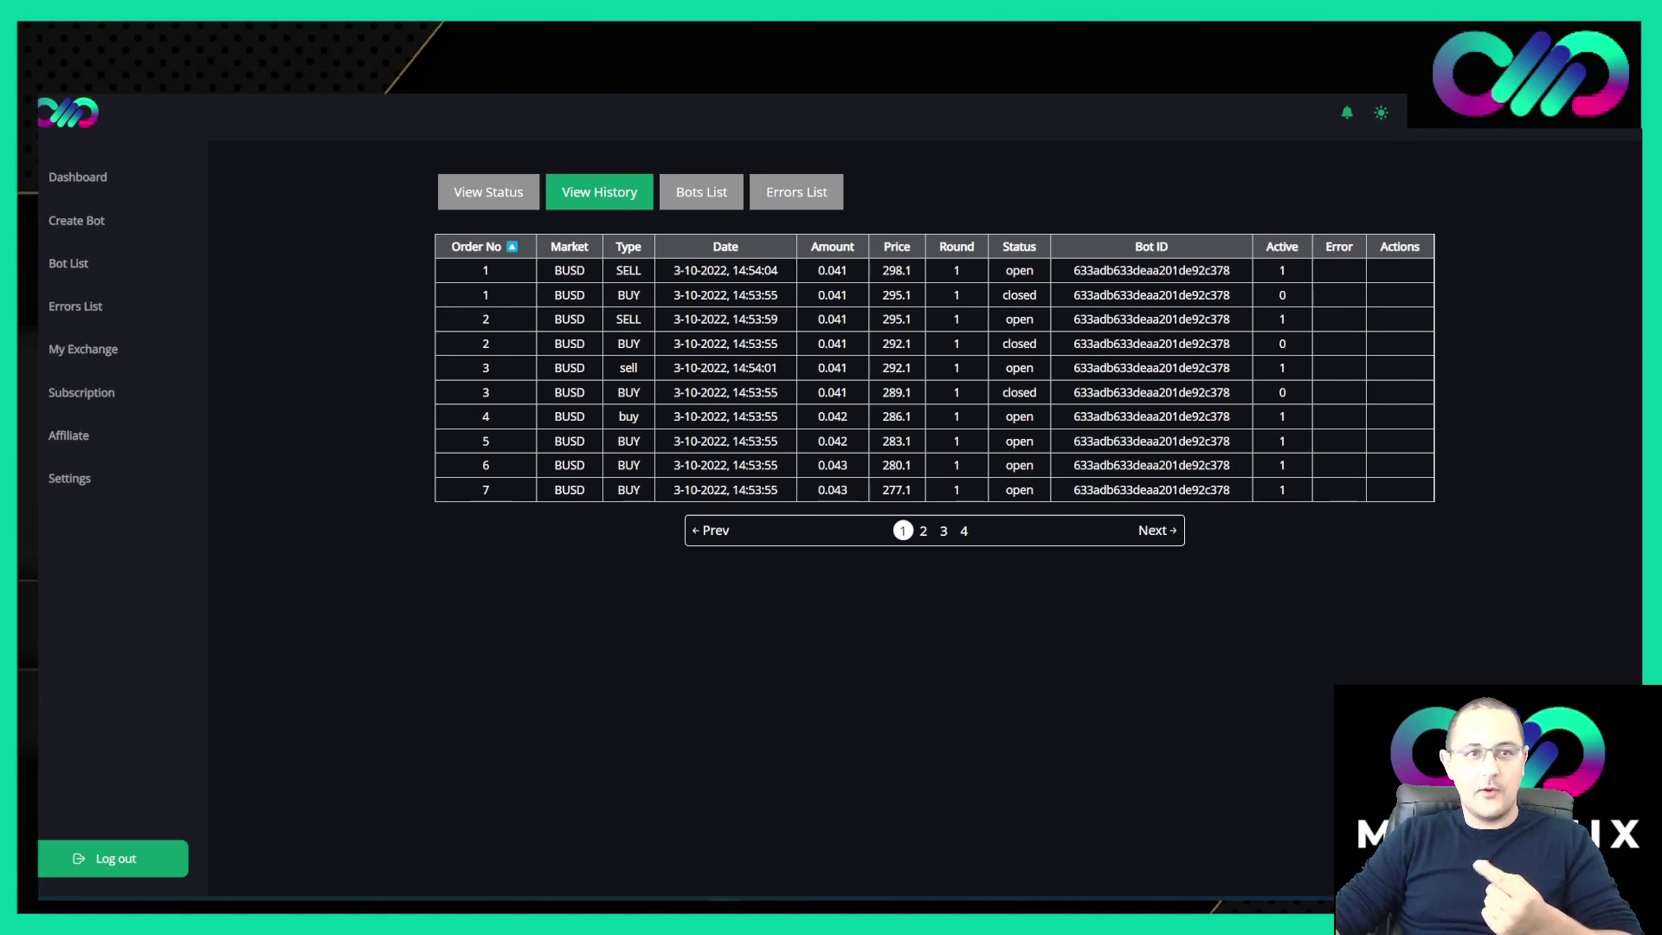
Switch to Binance, examine the bot's sell and buy limit orders on the BNB/BUSD chart, and view the trade history.
{"action": "key", "text": "ctrl+Tab"}
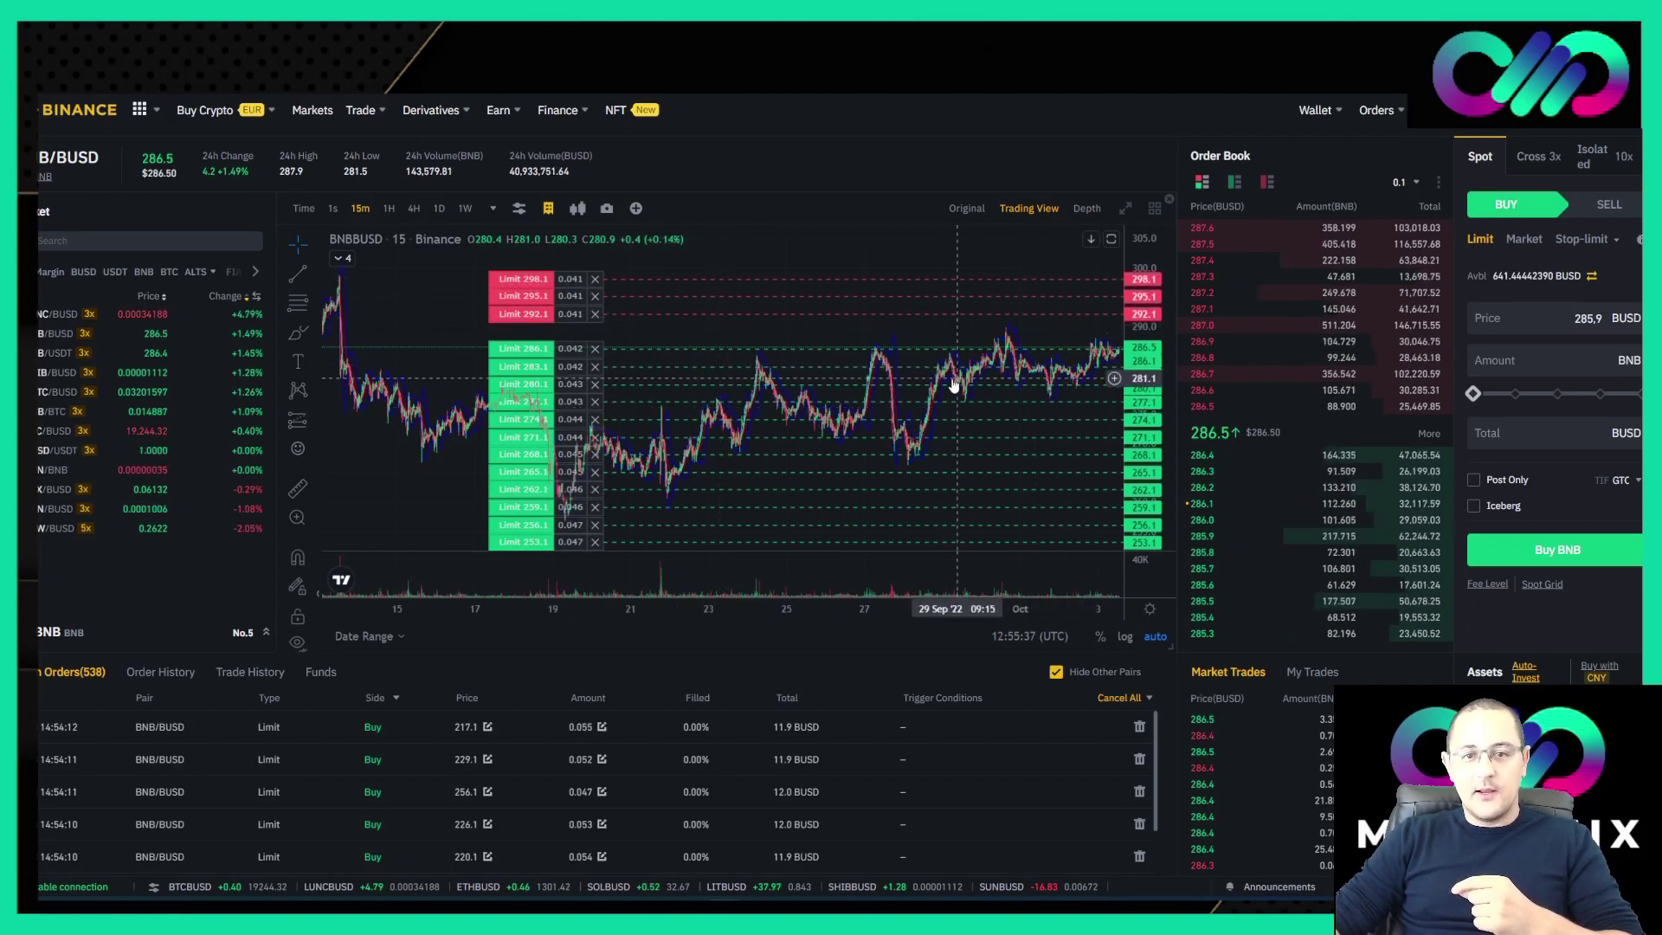
{"action": "left_click_drag", "start_coordinate": [1149, 316], "coordinate": [1143, 407]}
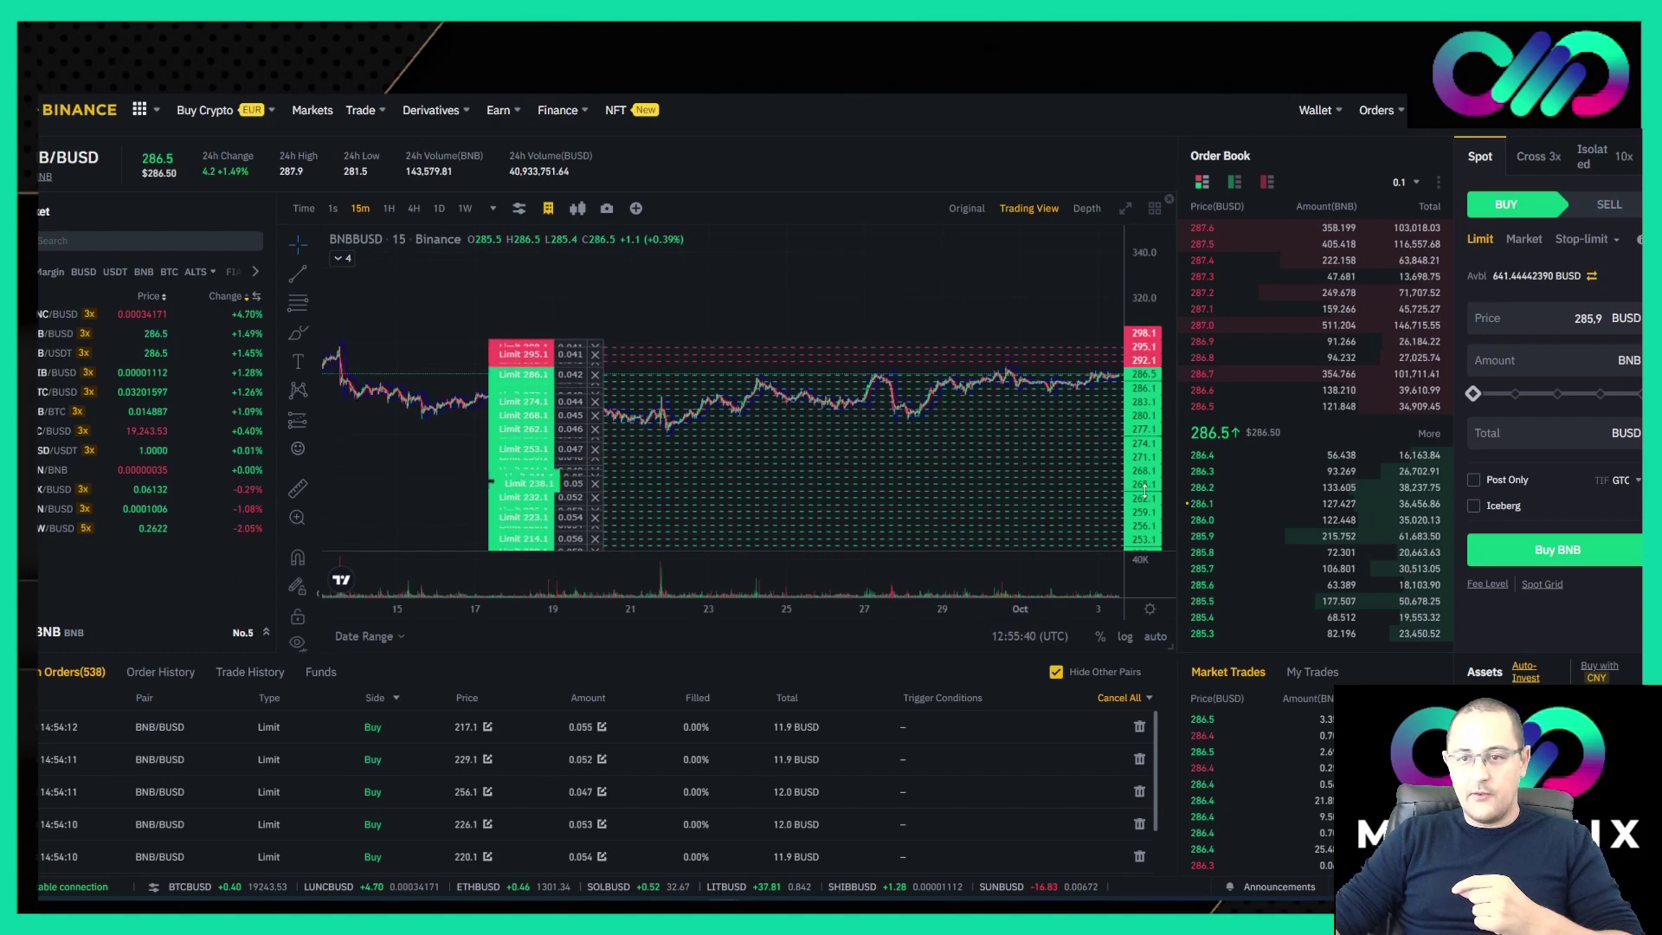
{"action": "left_click_drag", "start_coordinate": [1025, 462], "coordinate": [1002, 382]}
{"action": "left_click", "coordinate": [1112, 240]}
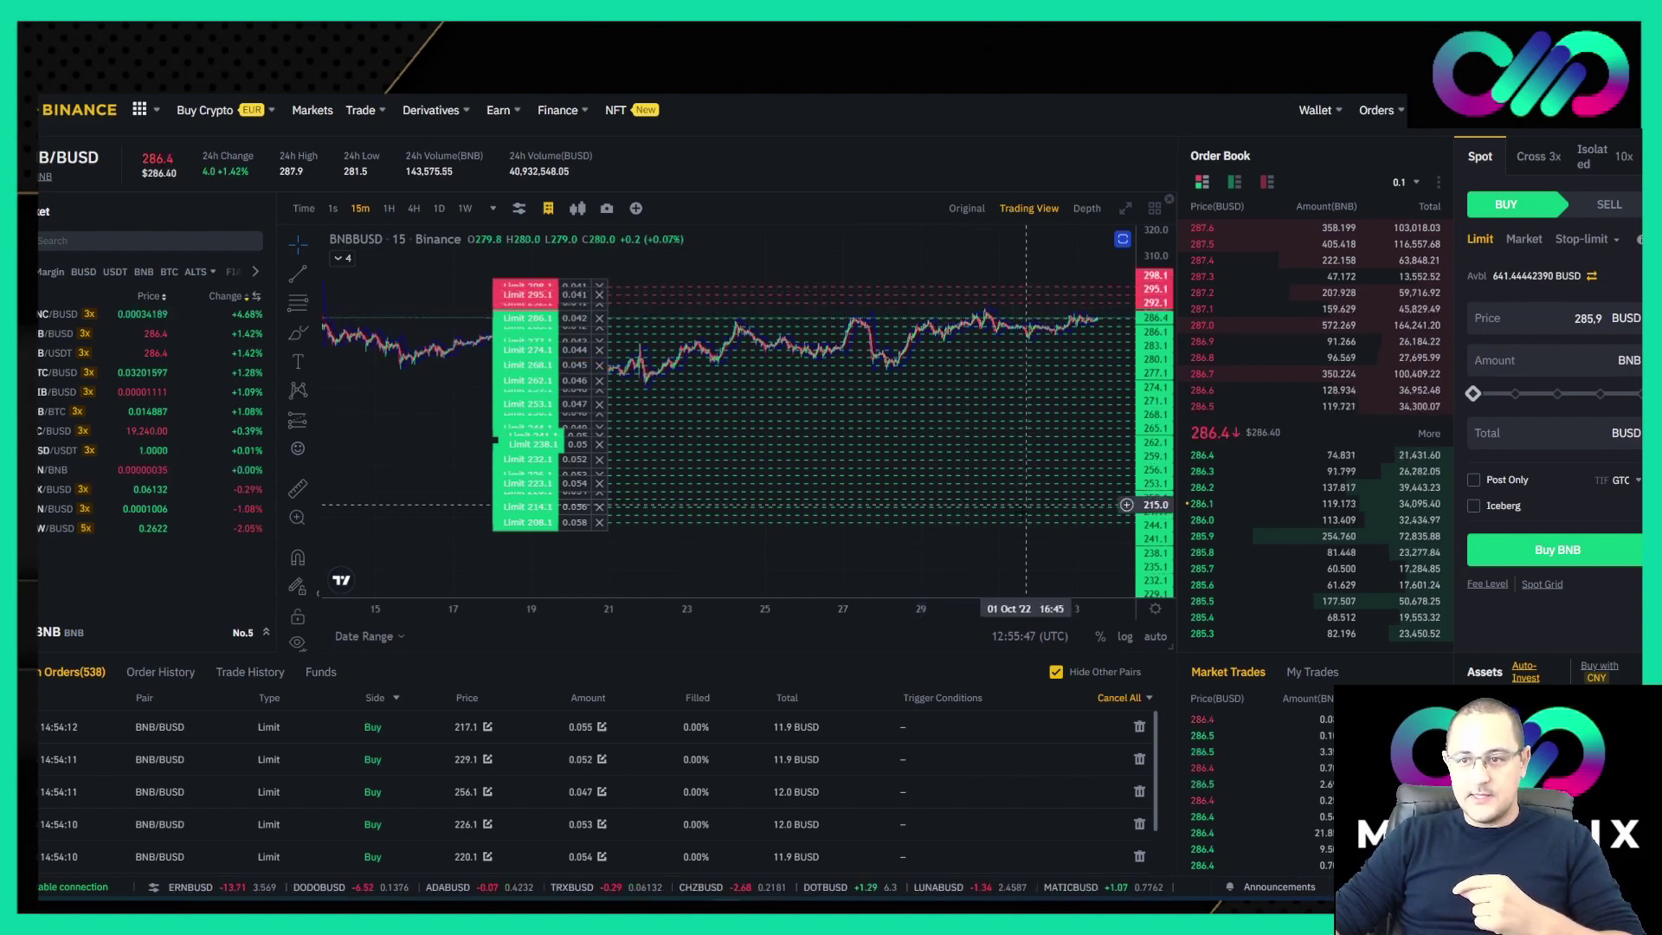
{"action": "scroll", "coordinate": [1062, 371], "scroll_direction": "up", "scroll_amount": 5}
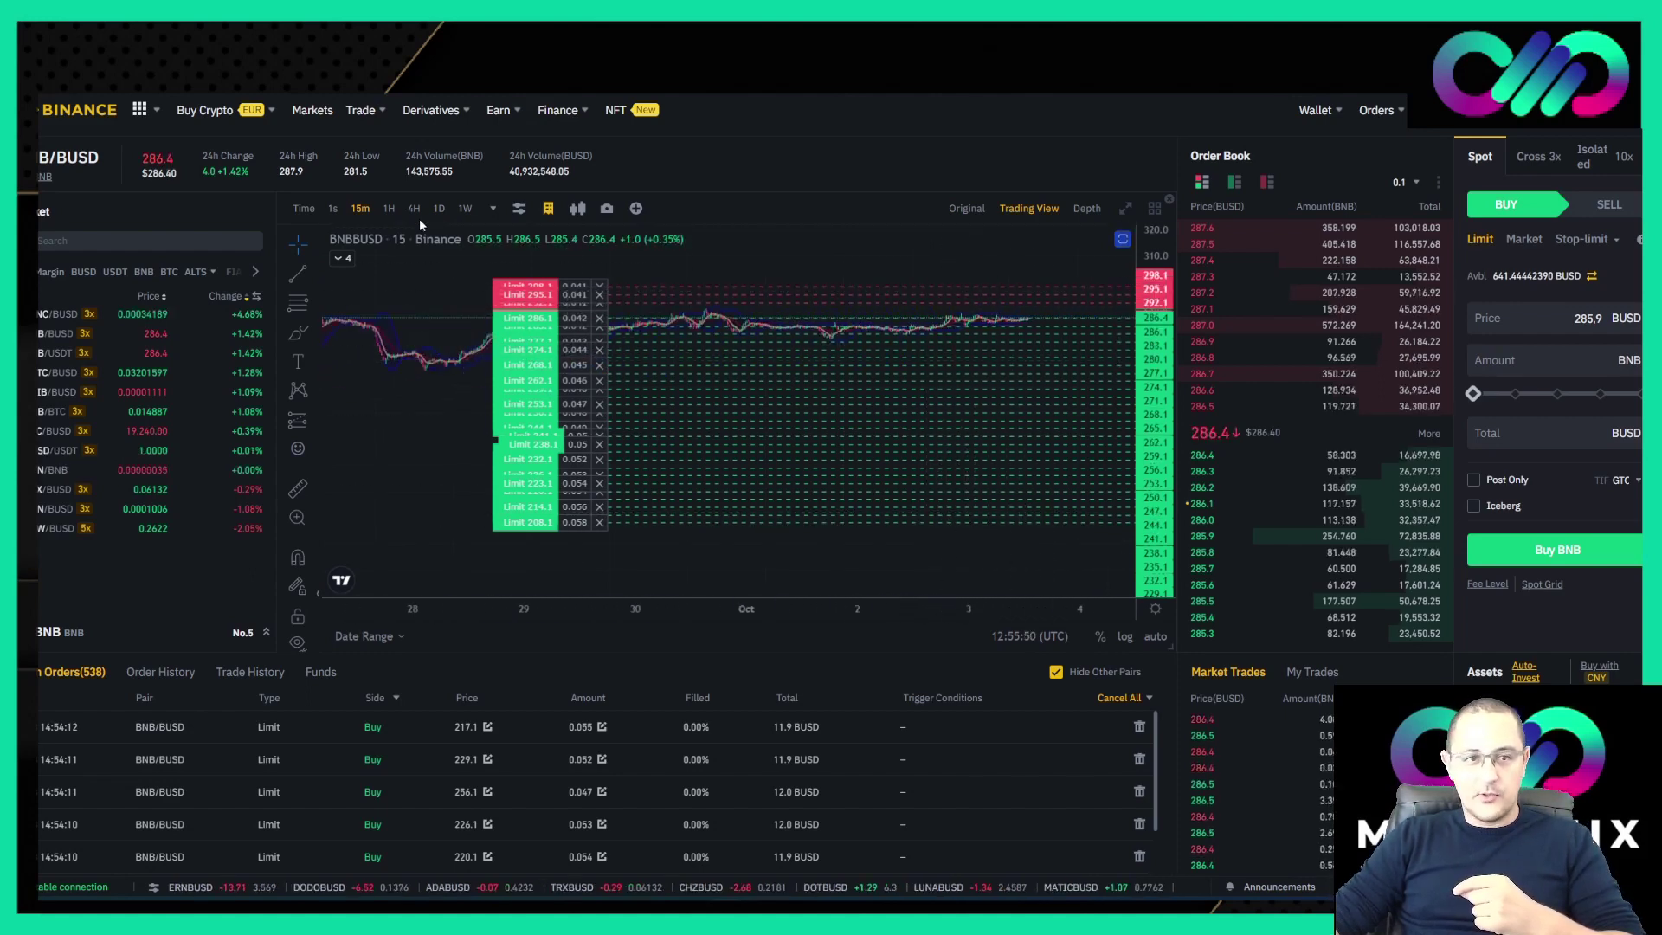
{"action": "left_click", "coordinate": [1156, 638]}
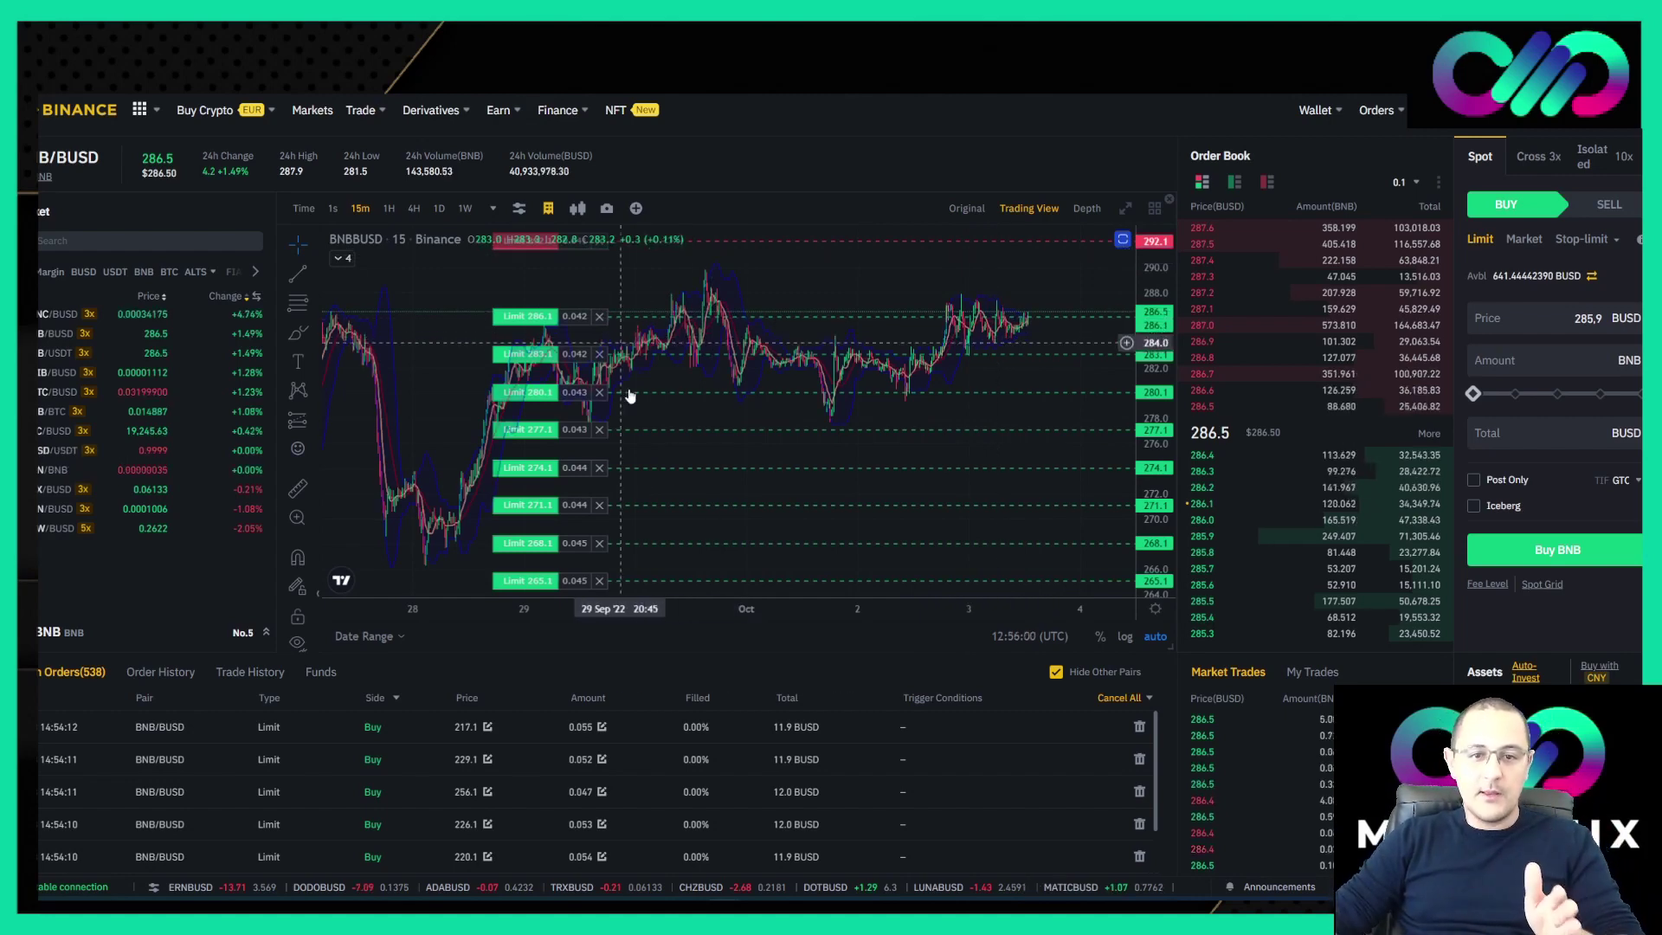
{"action": "left_click_drag", "start_coordinate": [1154, 277], "coordinate": [662, 655]}
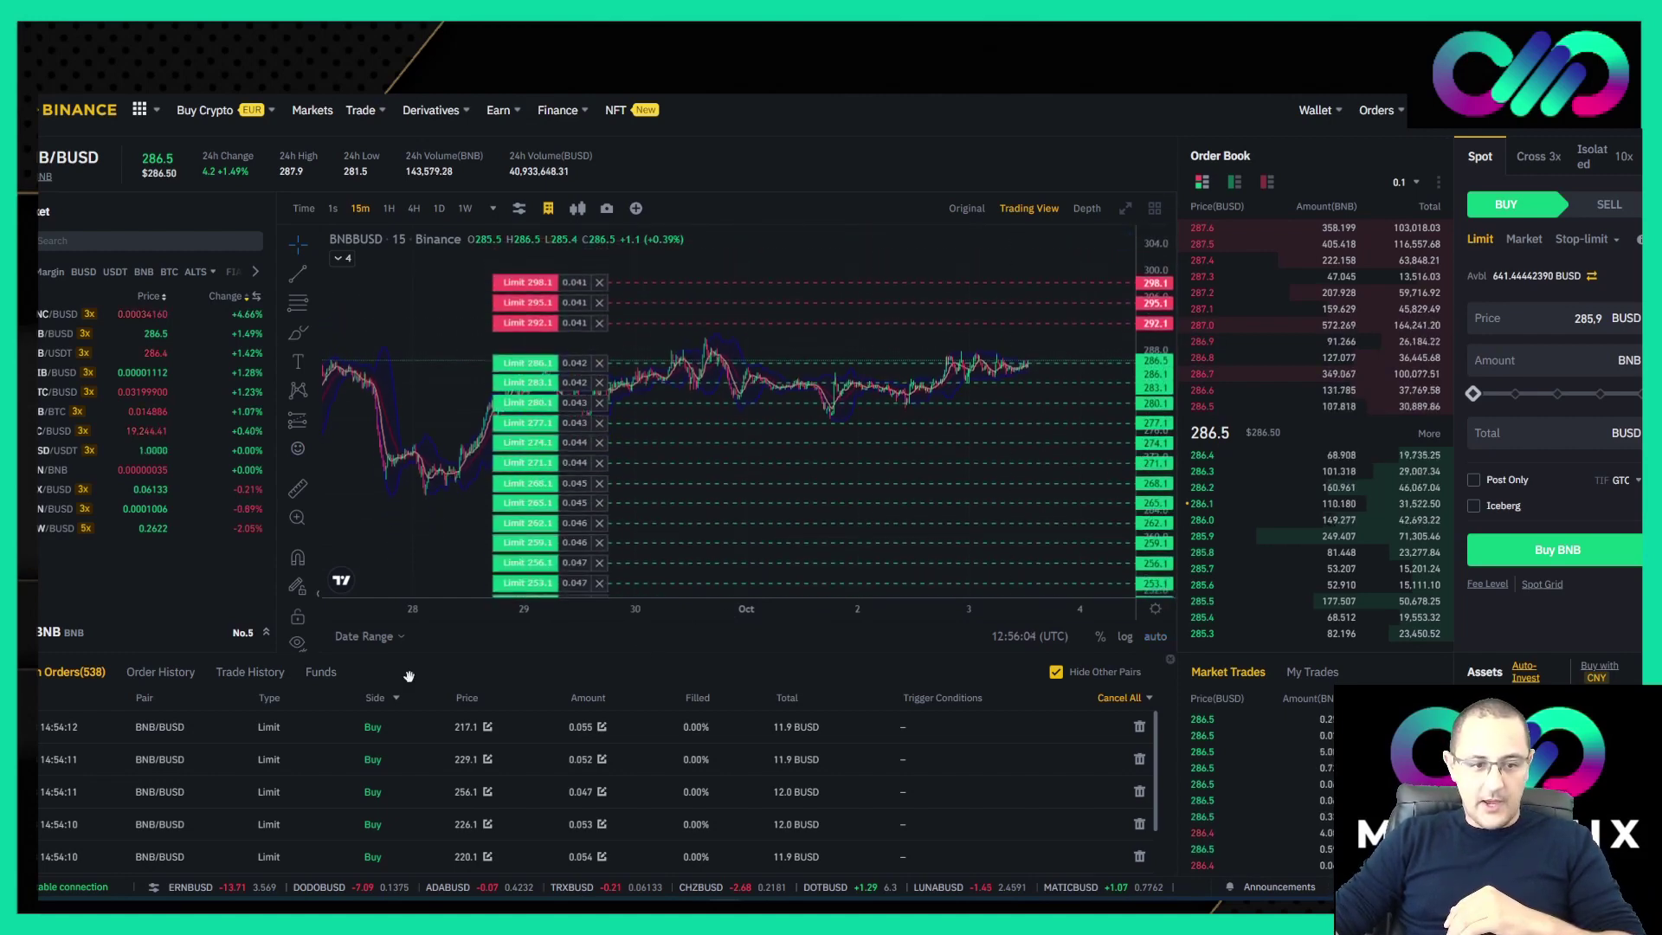
{"action": "left_click", "coordinate": [245, 673]}
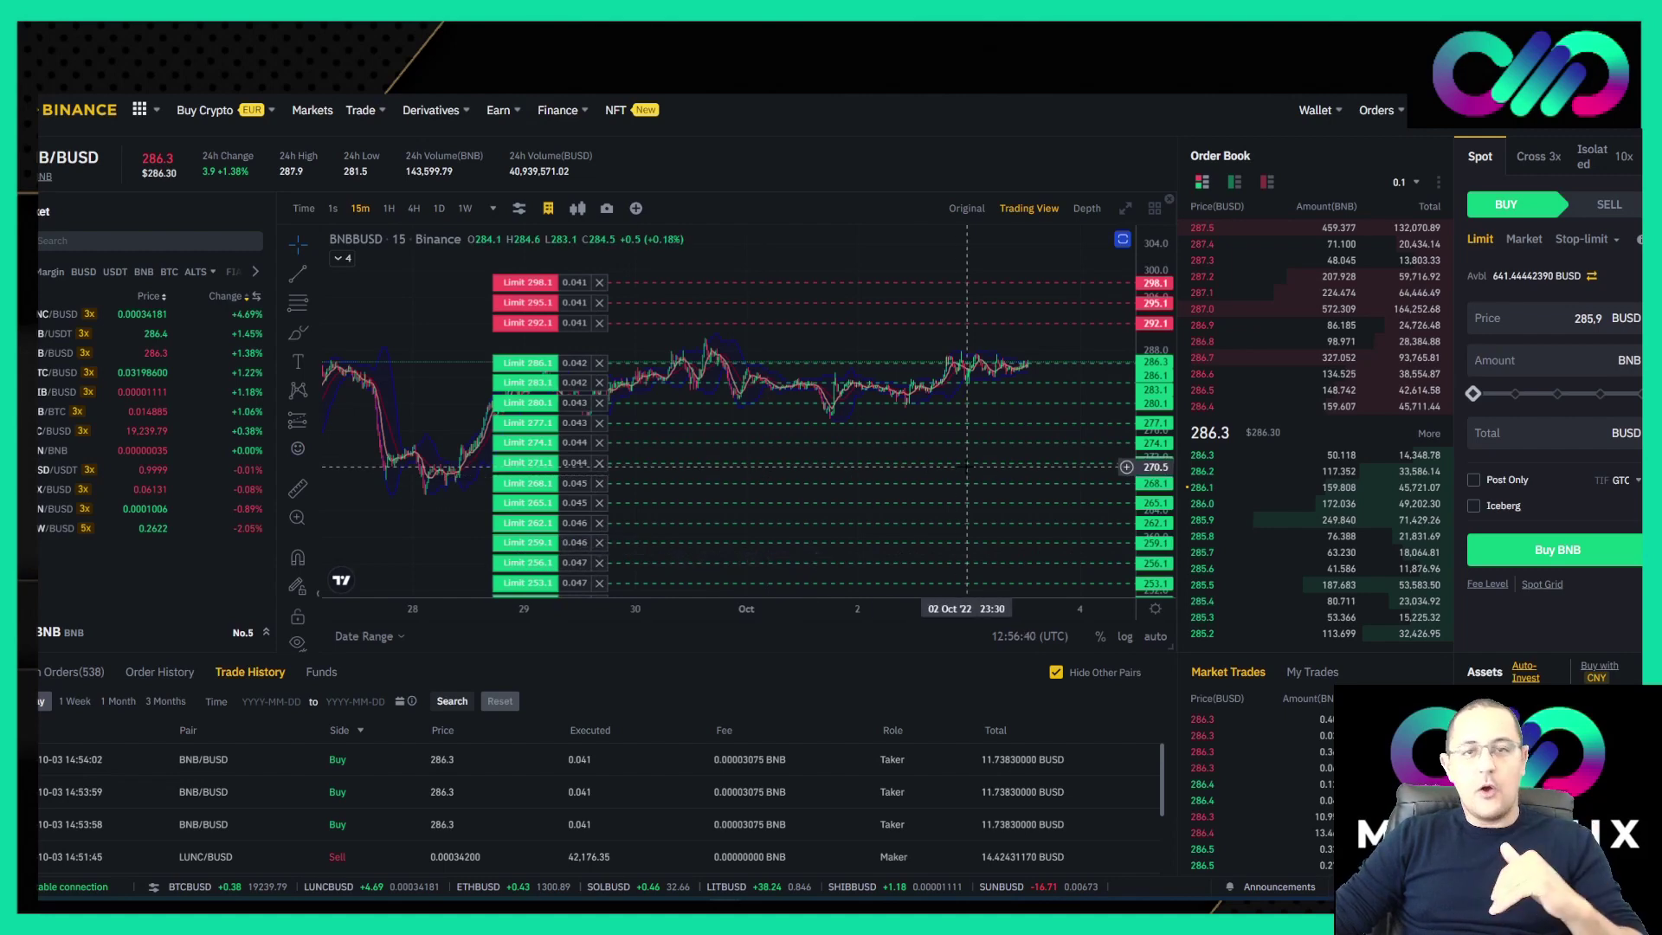
Return to the bot platform's bot list and examine the BNB/BUSD bot's Actual%, Lot, Options and Step values against the Binance chart.
{"action": "key", "text": "ctrl+Tab"}
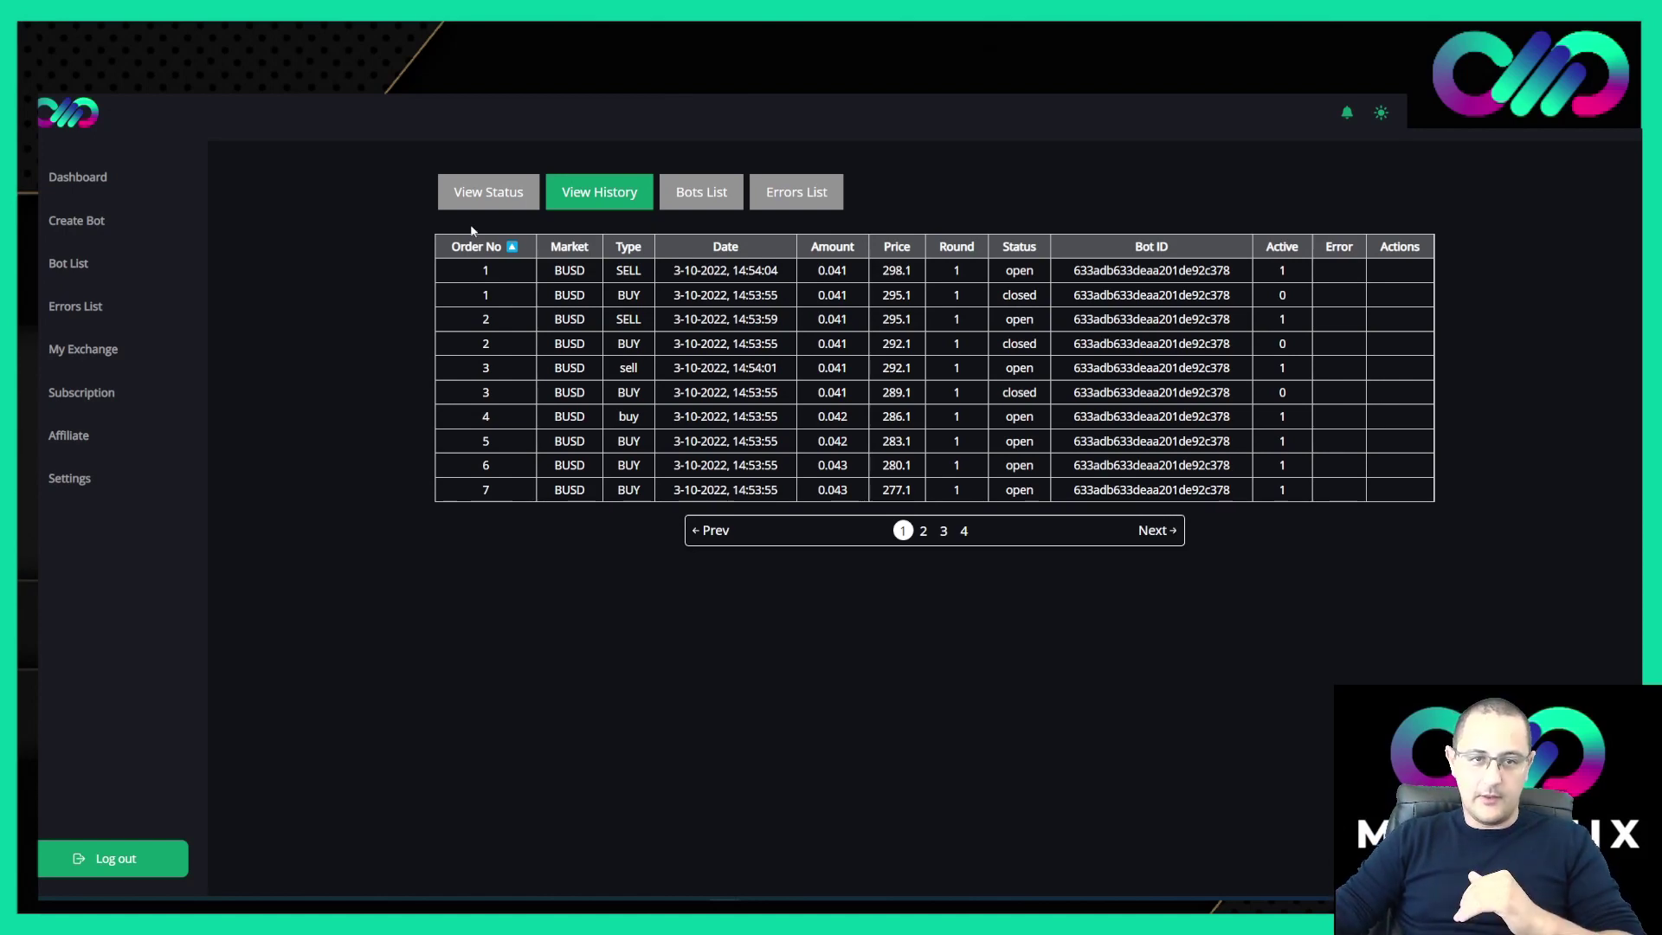
{"action": "left_click", "coordinate": [489, 196]}
{"action": "left_click", "coordinate": [703, 195]}
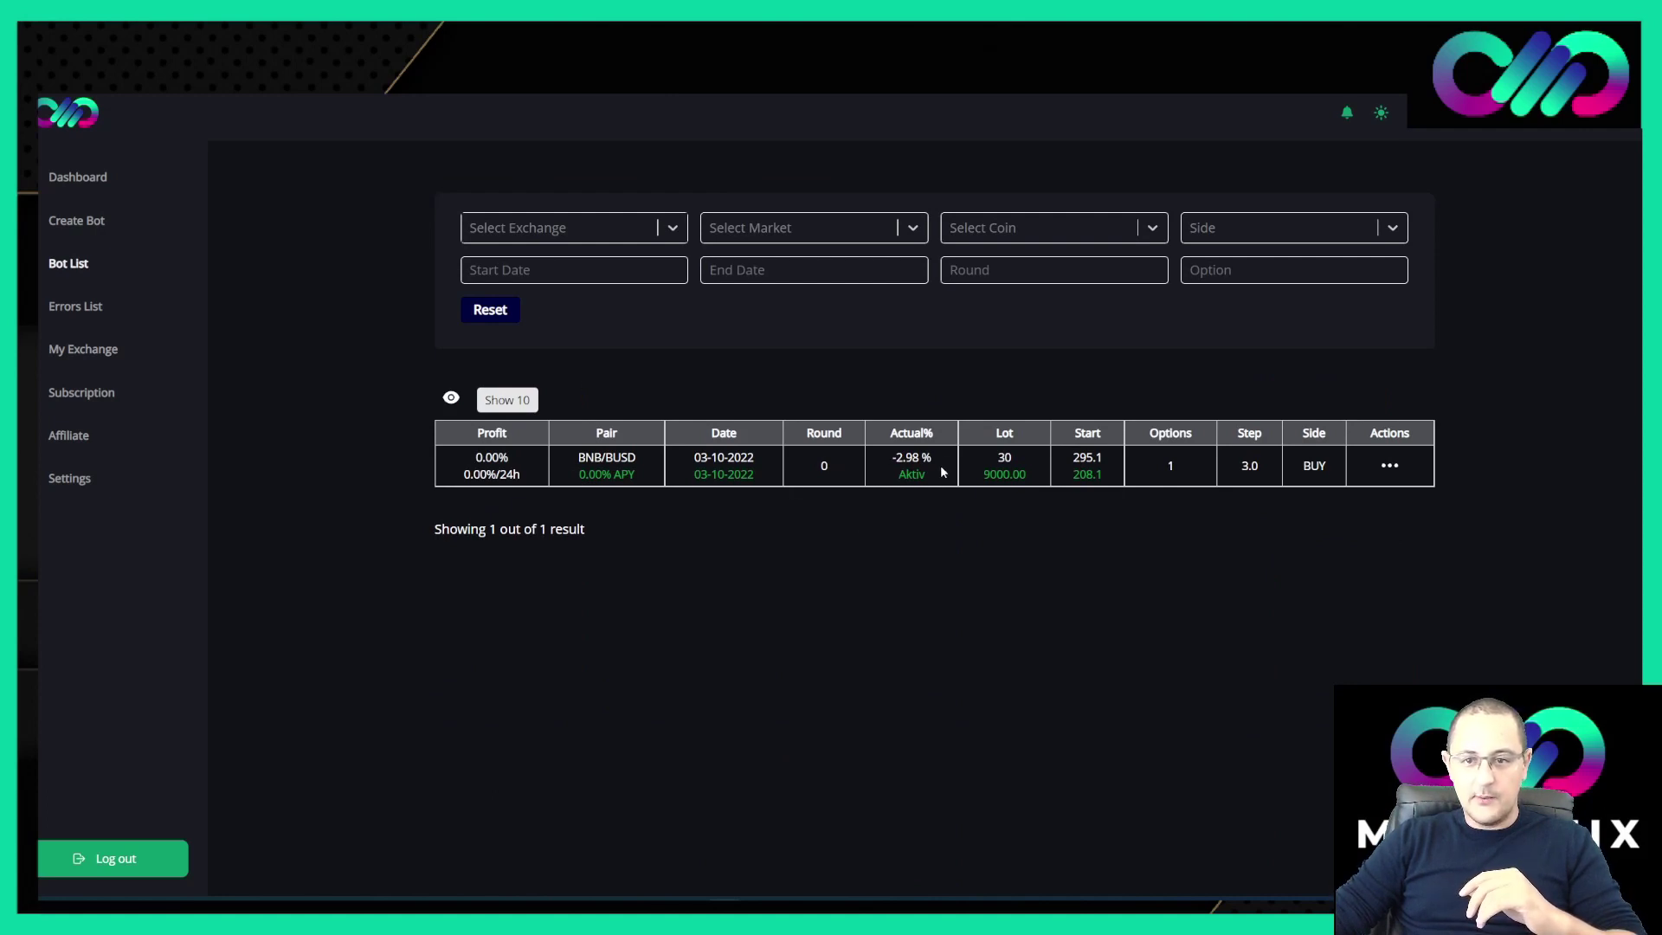
{"action": "left_click_drag", "start_coordinate": [933, 461], "coordinate": [895, 468]}
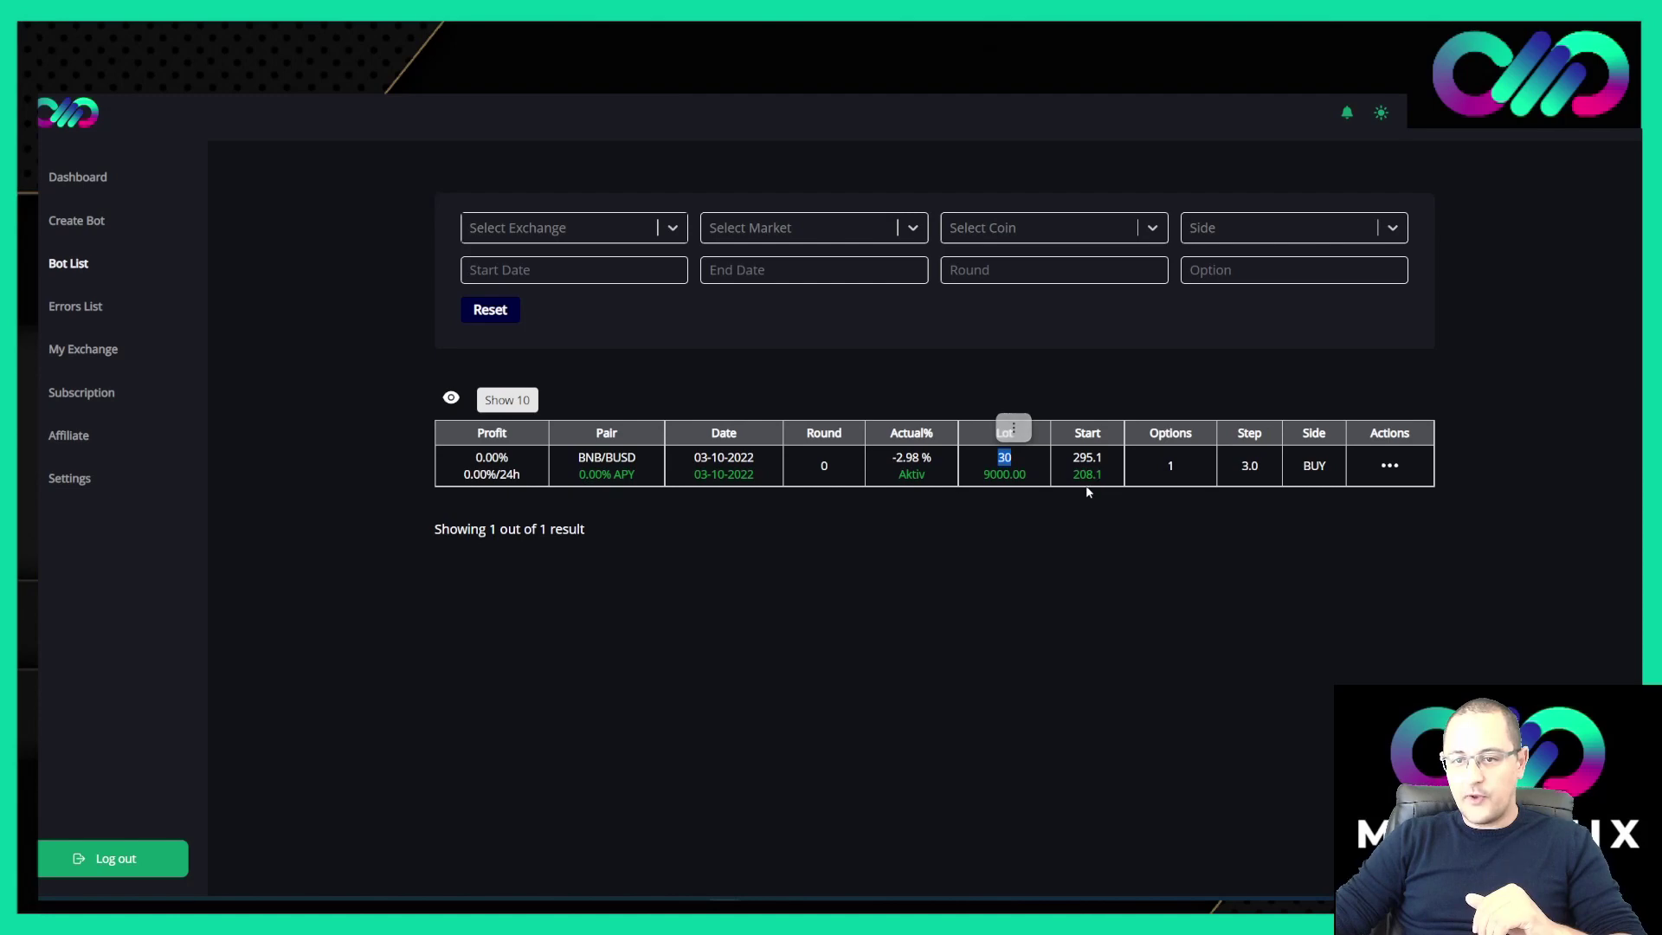
{"action": "double_click", "coordinate": [1171, 465]}
{"action": "double_click", "coordinate": [1244, 472]}
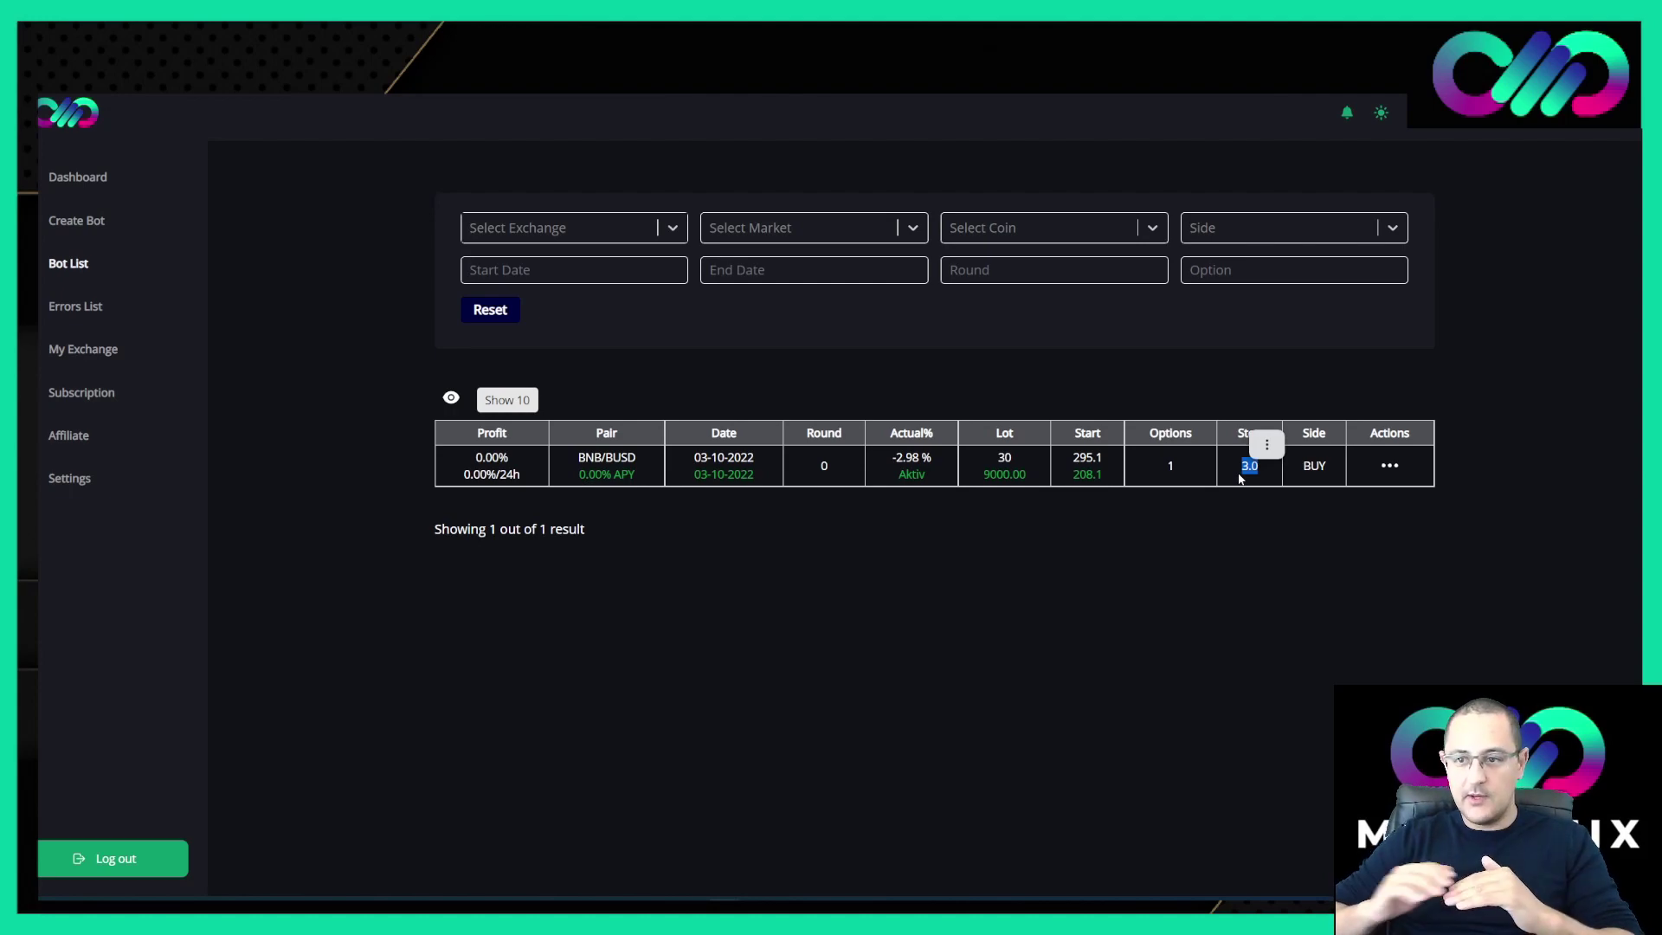
{"action": "key", "text": "ctrl+Tab"}
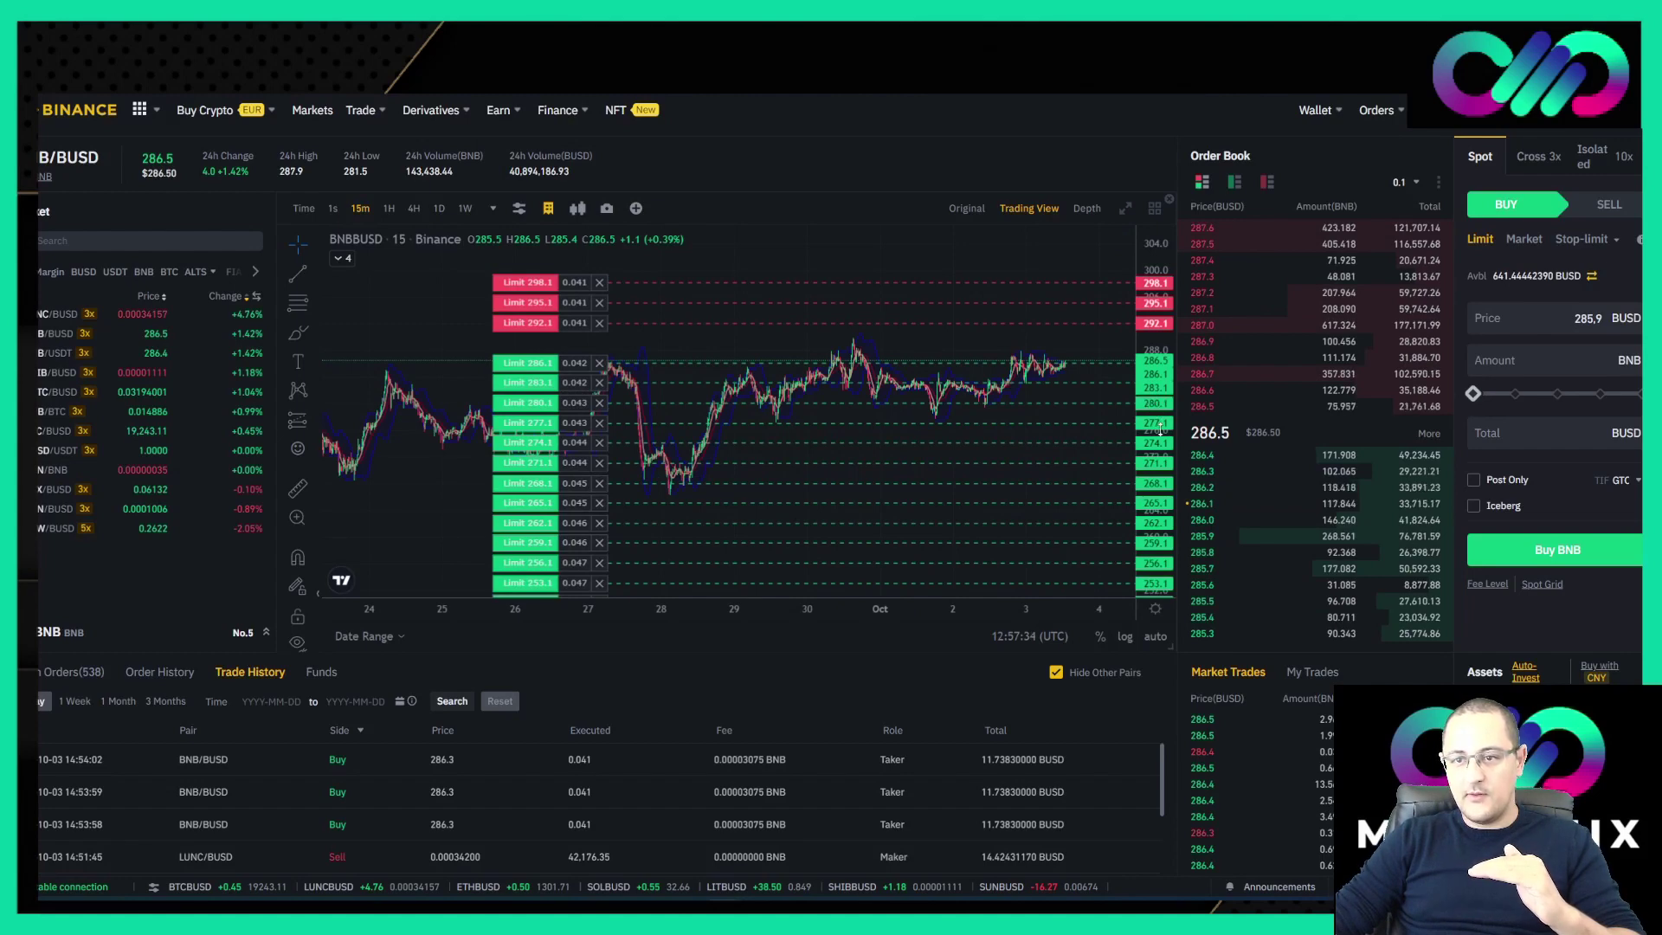
{"action": "key", "text": "ctrl+Tab"}
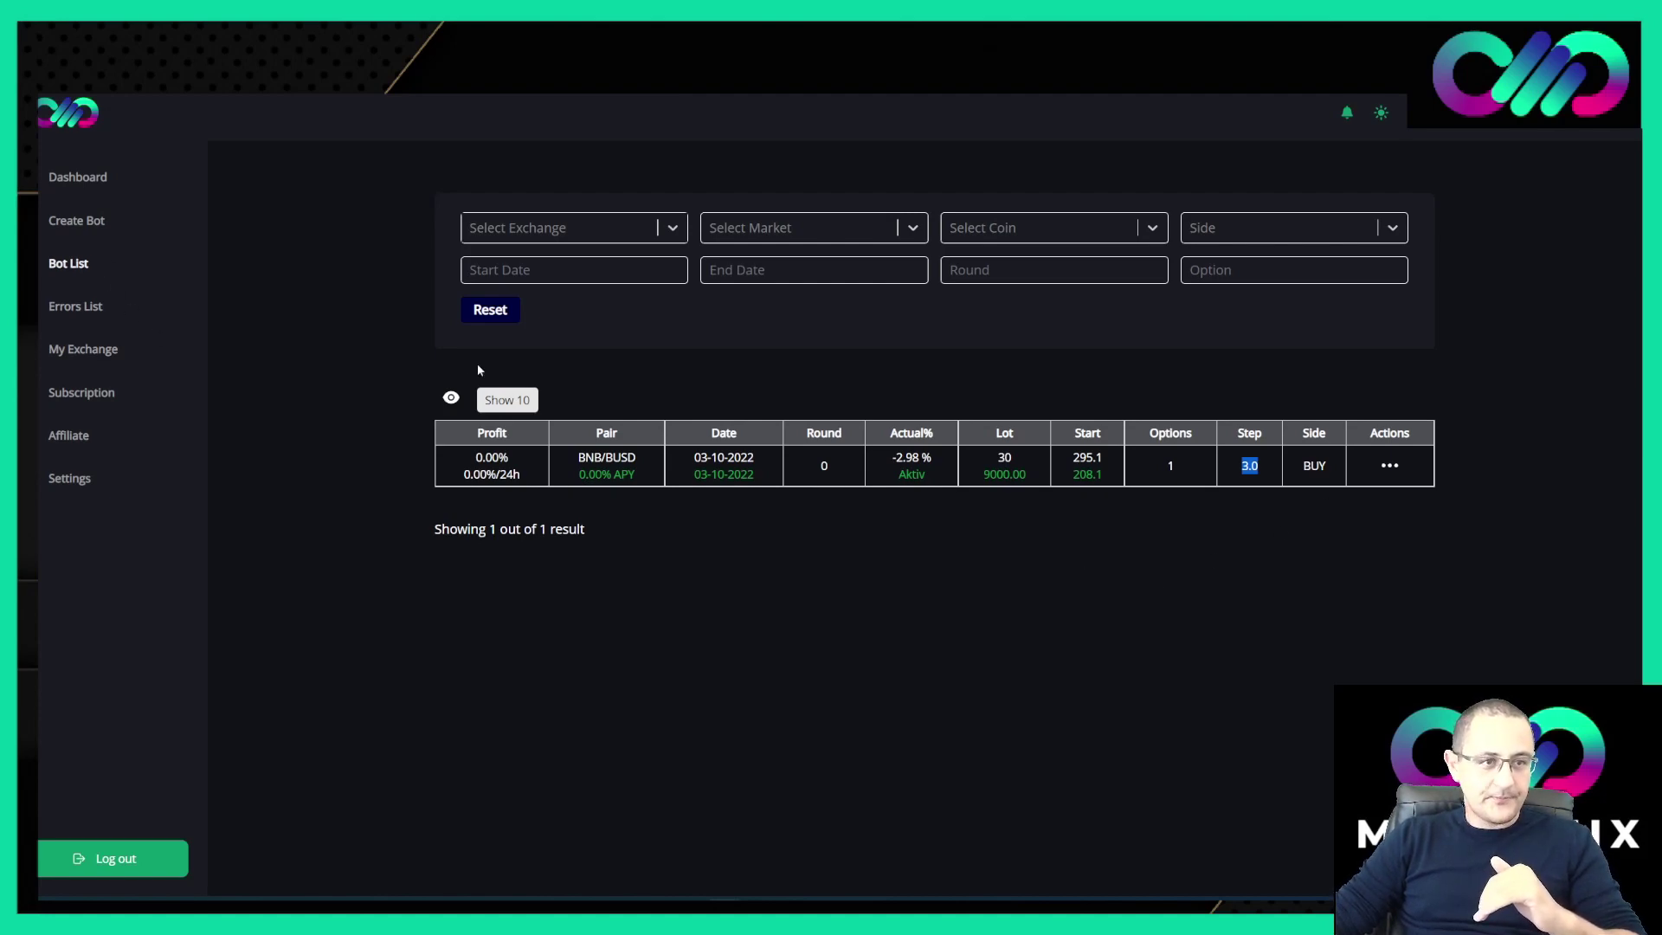
Fill in a new bot form with exchange Binance, market BUSD, coin BNB and type Buy.
{"action": "left_click", "coordinate": [77, 221]}
{"action": "left_click", "coordinate": [343, 204]}
{"action": "left_click", "coordinate": [304, 279]}
{"action": "type", "text": "busd"}
{"action": "key", "text": "Tab"}
{"action": "type", "text": "bnb"}
{"action": "key", "text": "Tab"}
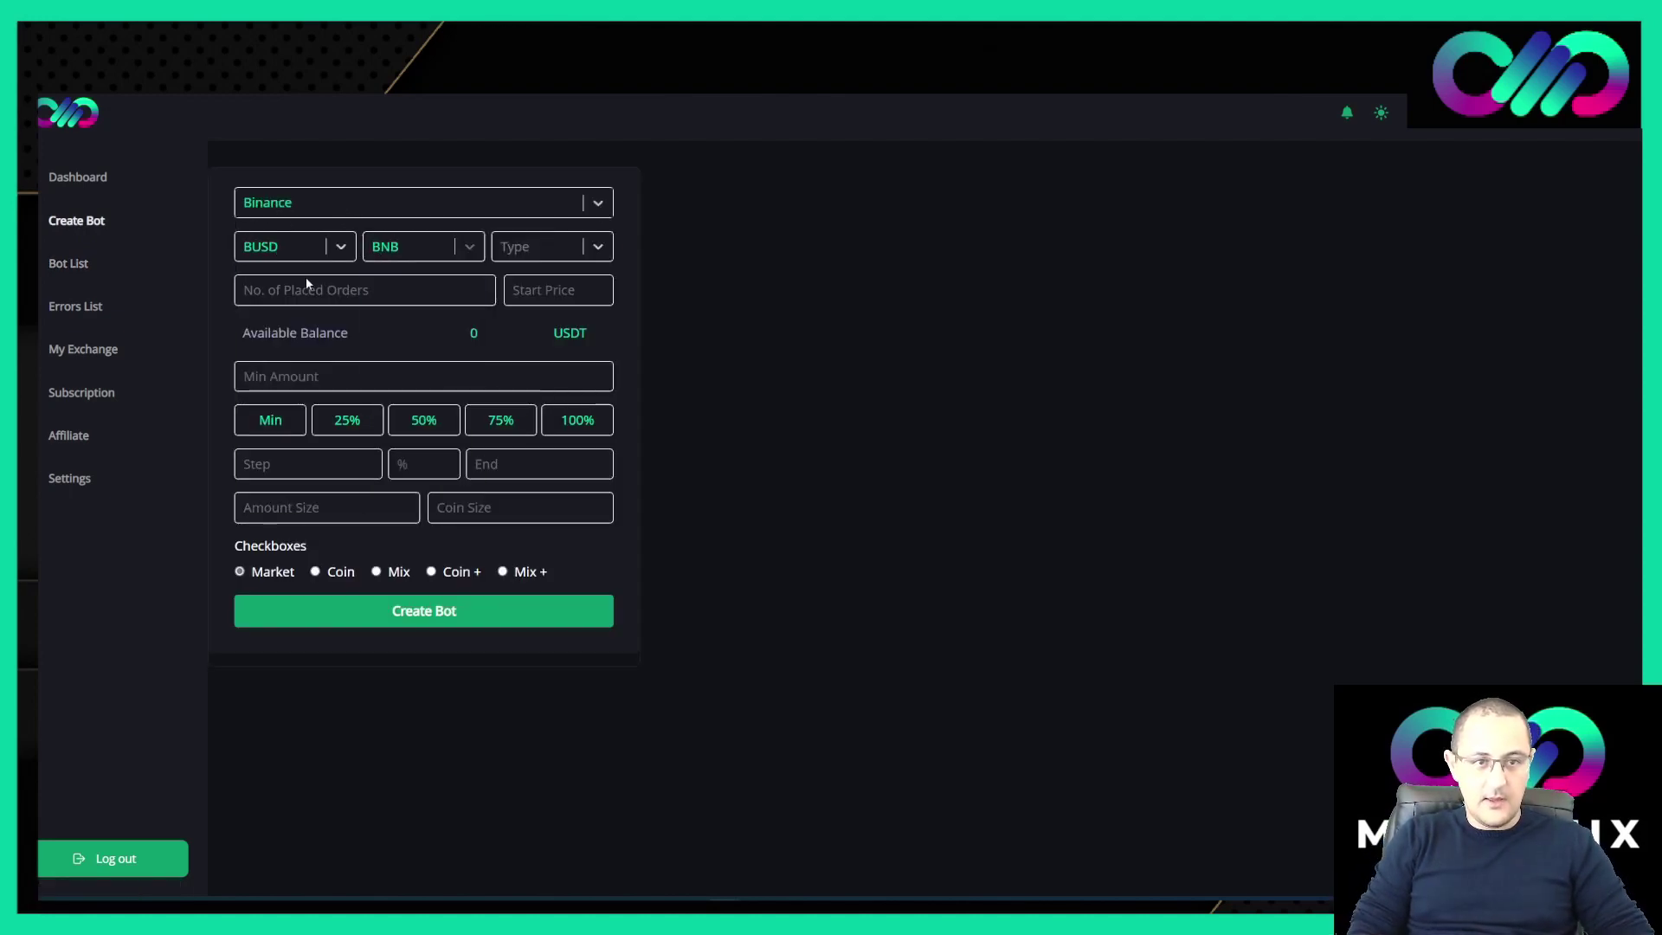
{"action": "type", "text": "buy"}
{"action": "key", "text": "Tab"}
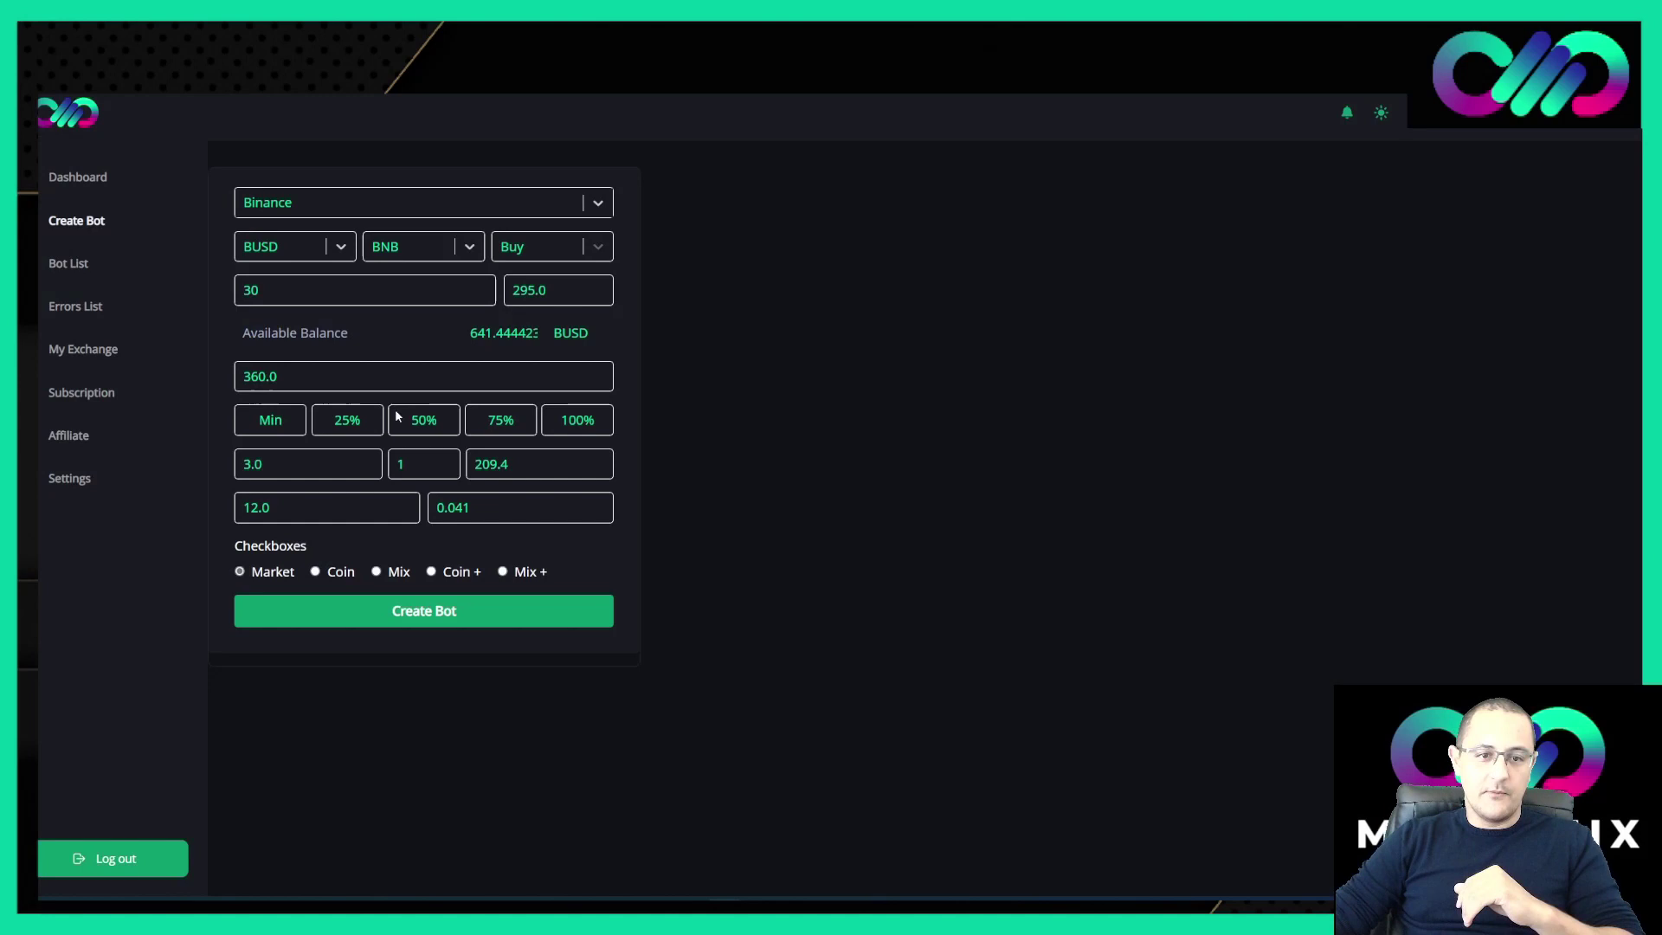
Cancel the BNB/BUSD bot from the bot list and confirm its cancellation.
{"action": "left_click", "coordinate": [71, 269]}
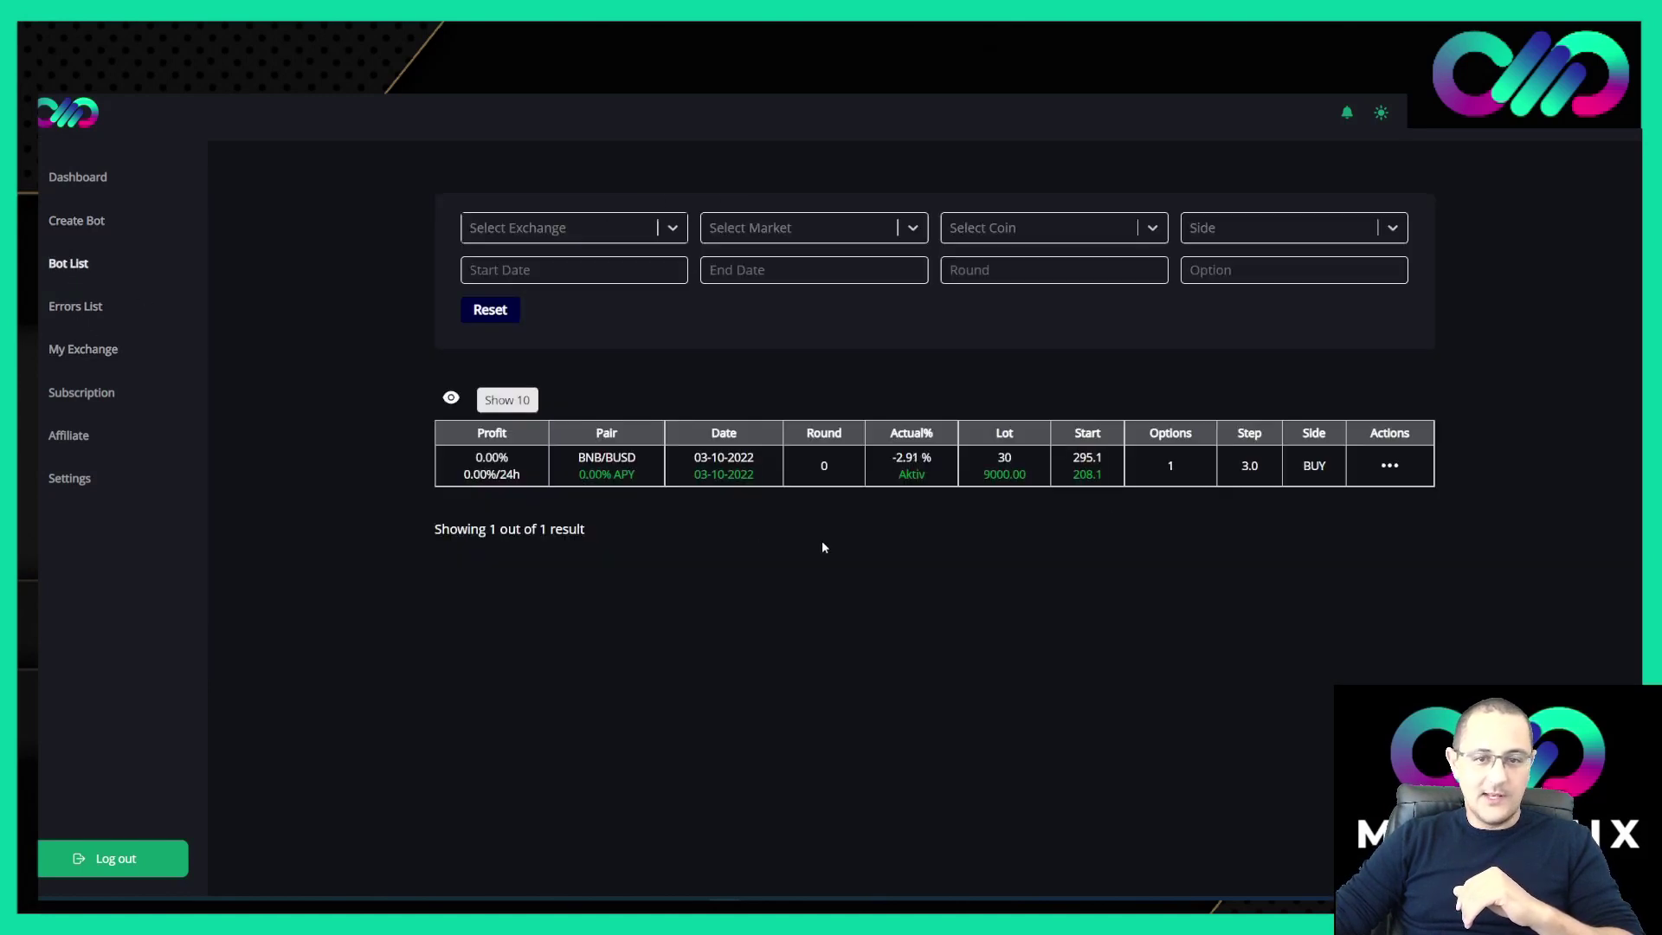
{"action": "left_click", "coordinate": [1389, 466]}
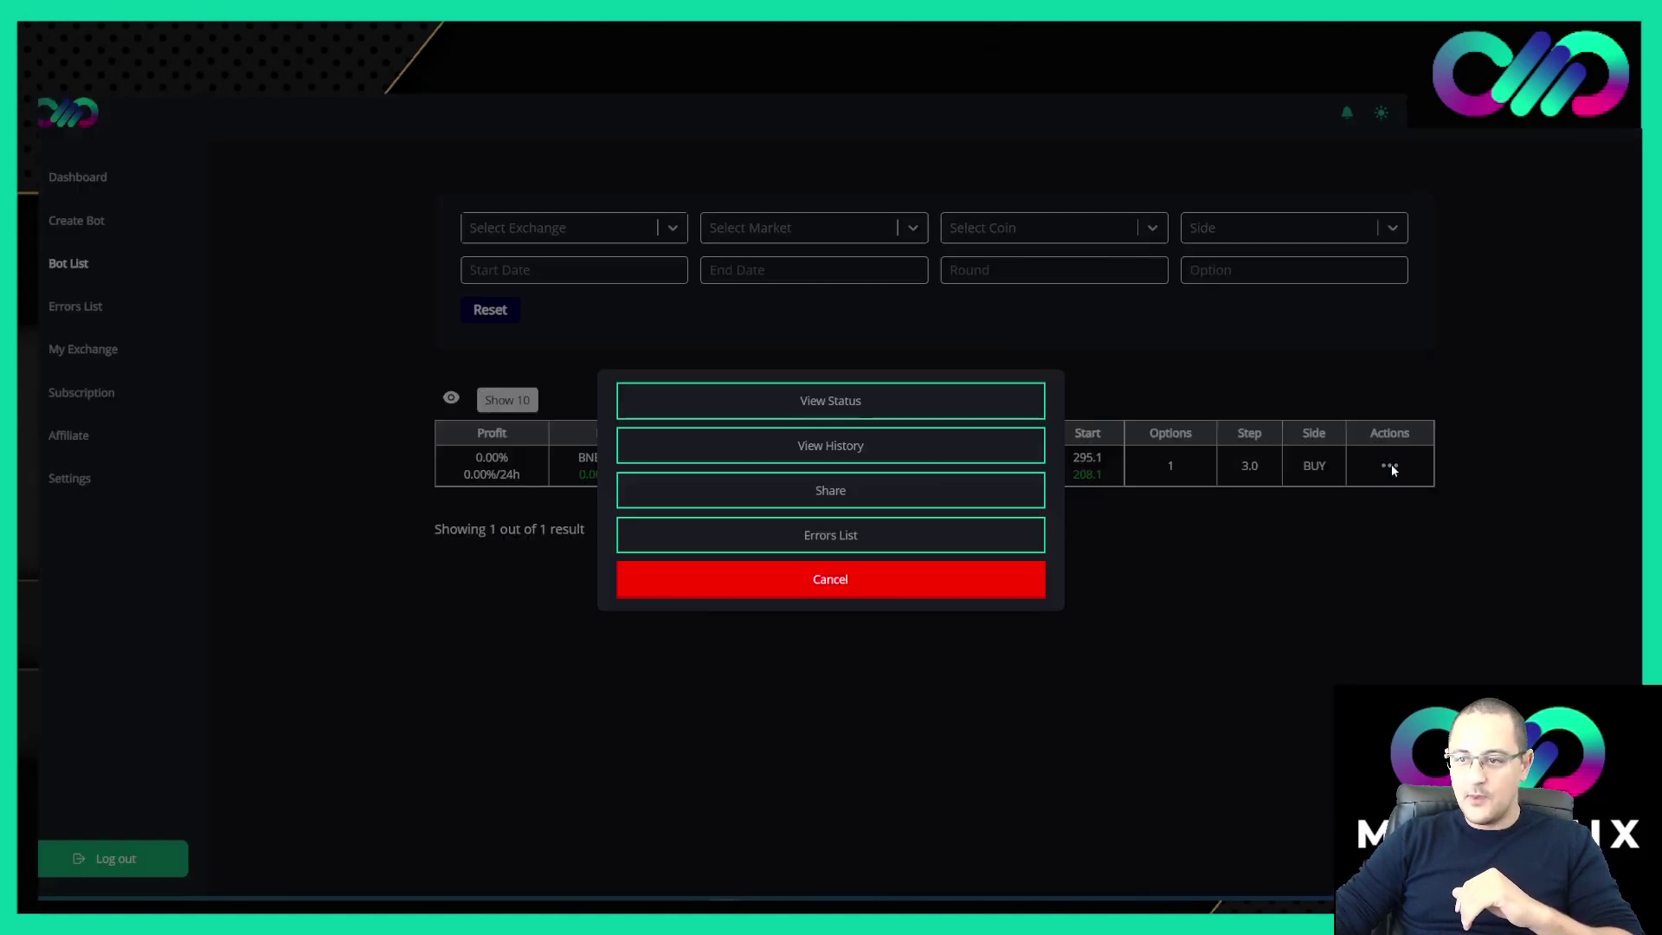
{"action": "left_click", "coordinate": [834, 582]}
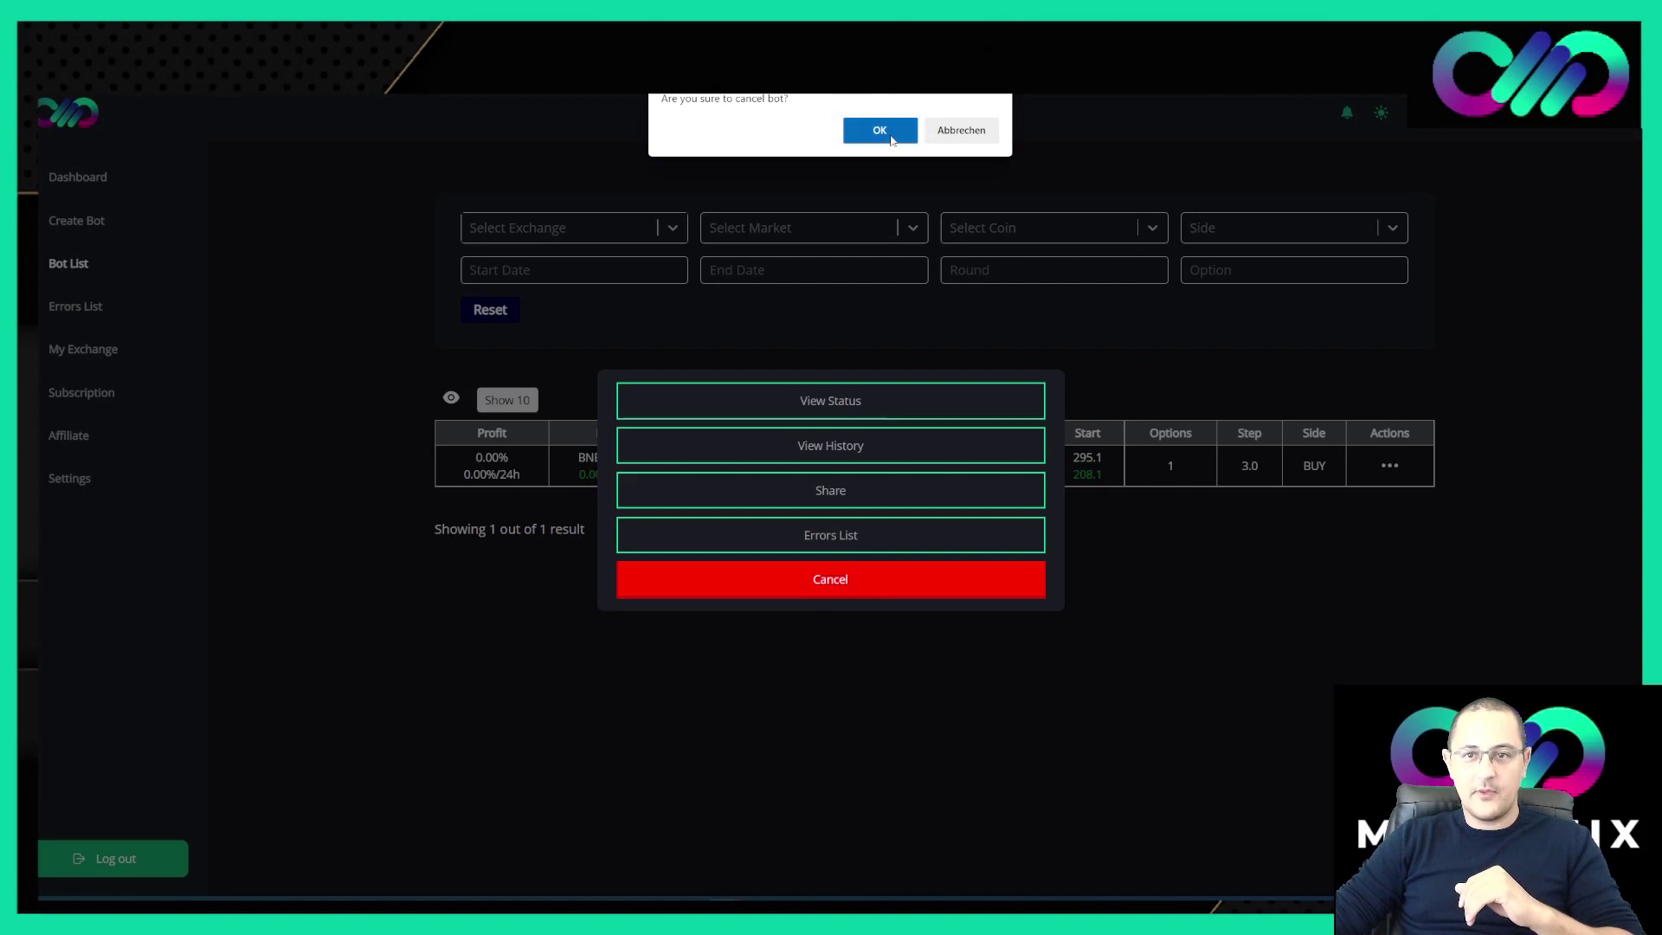
{"action": "left_click", "coordinate": [875, 130]}
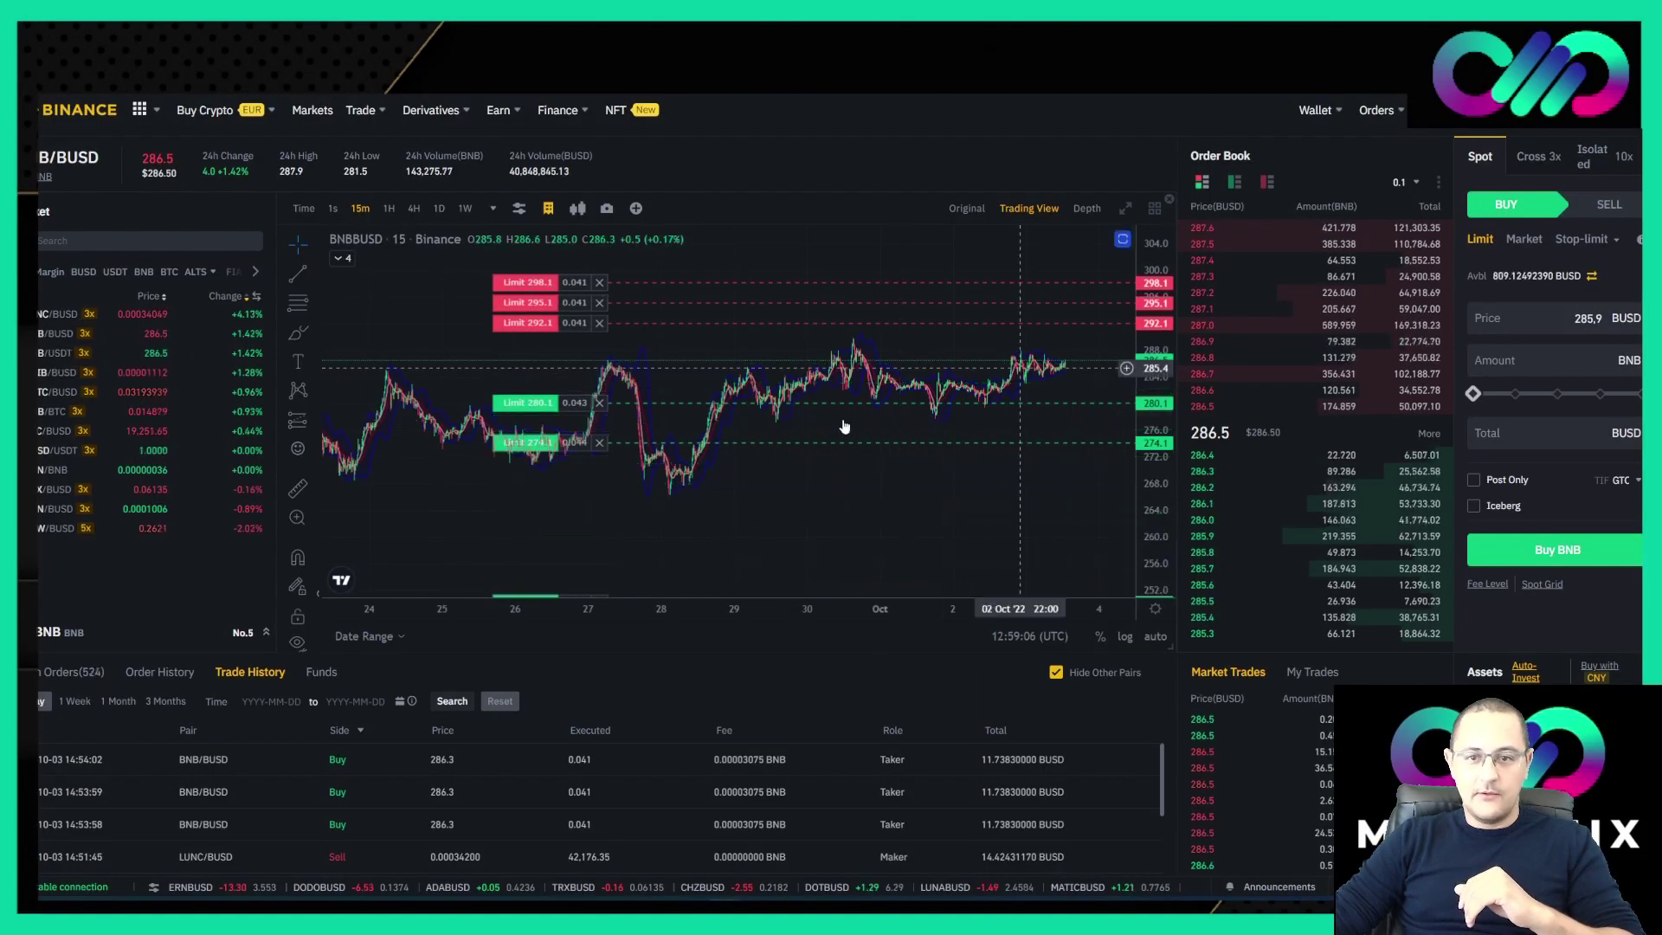